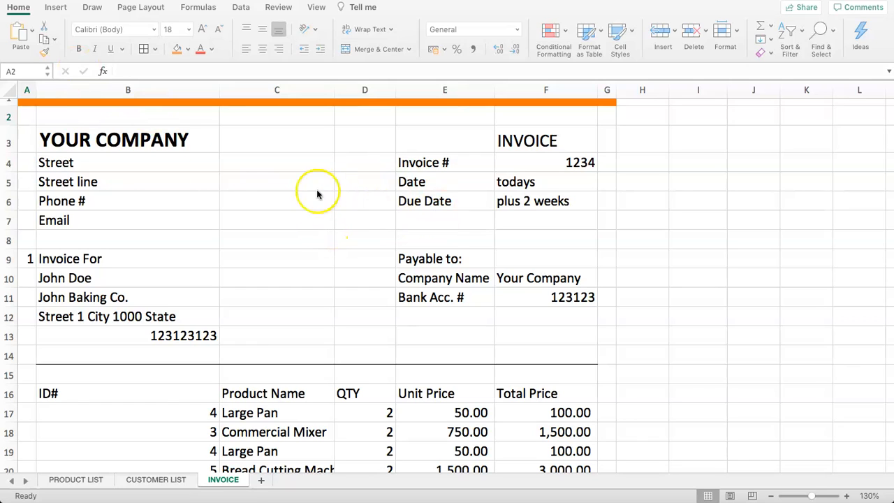
Left-align the customer details B10:B13 so 123123123 lines up with the lines above
drag(122, 140, 165, 220)
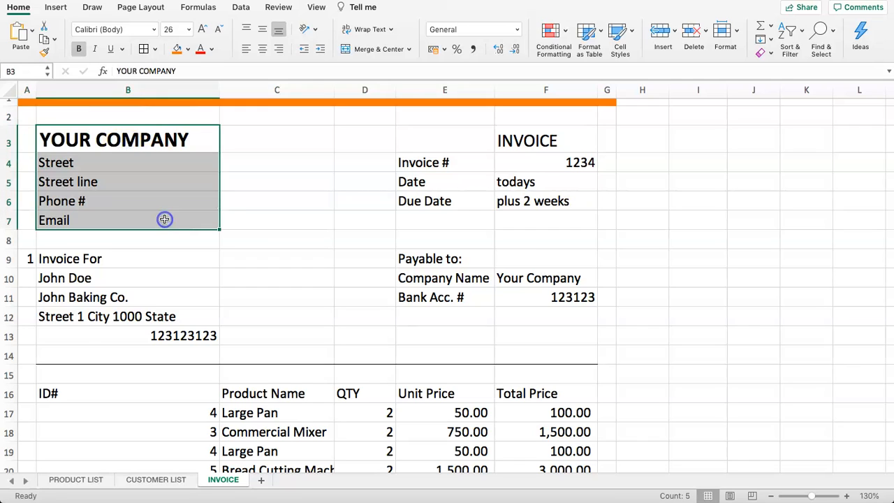
drag(141, 163, 151, 216)
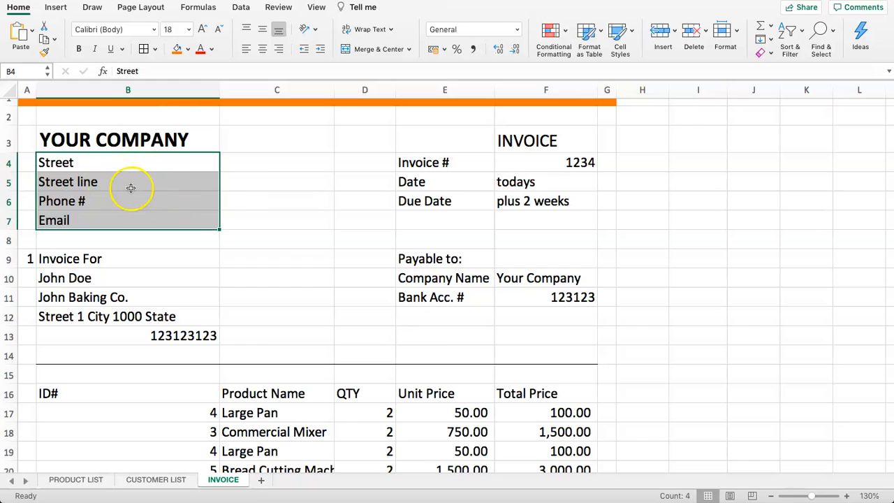
drag(130, 255, 140, 314)
click(152, 353)
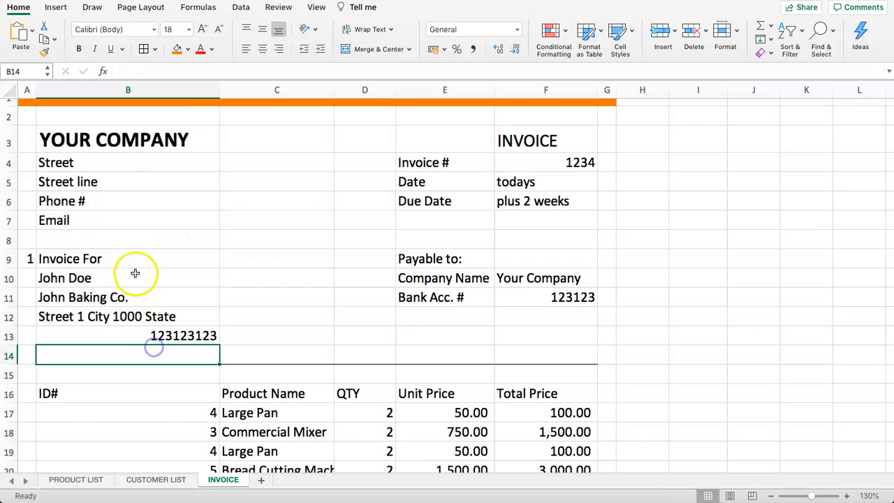
drag(136, 273, 138, 335)
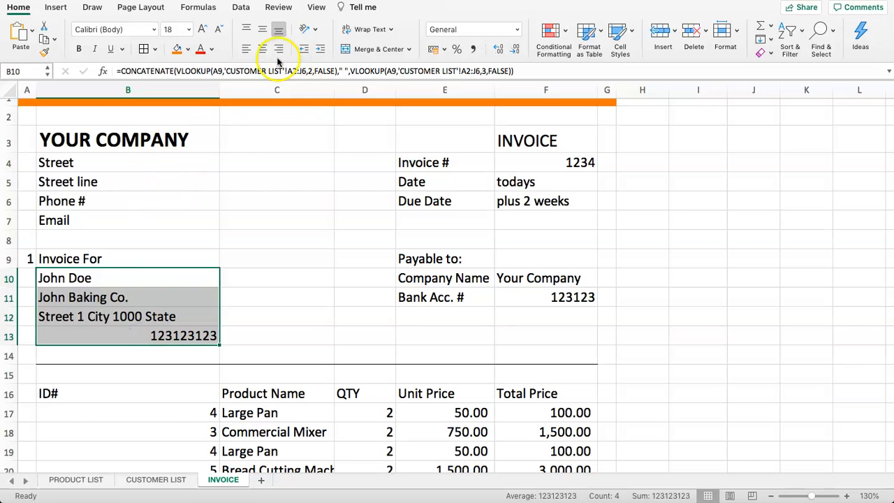
click(246, 49)
drag(98, 260, 98, 354)
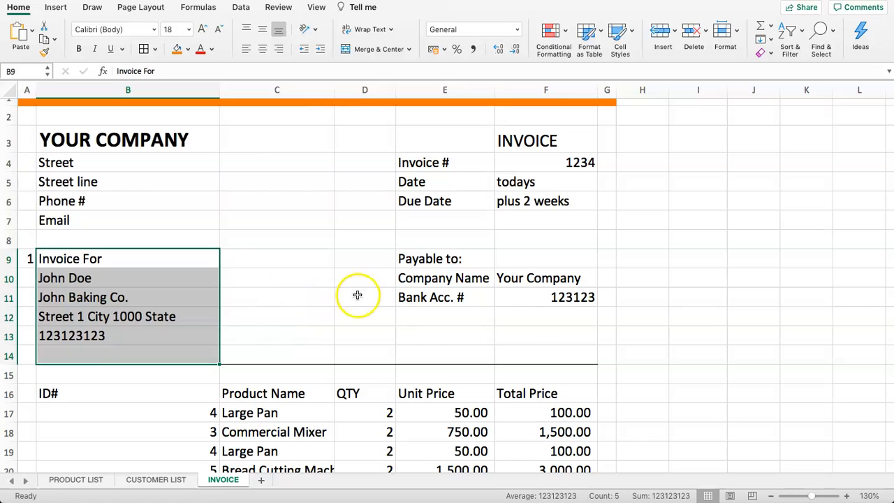
click(448, 257)
Make the Payable to: heading in E9 and the Invoice For heading in B9 bold
key(super+b)
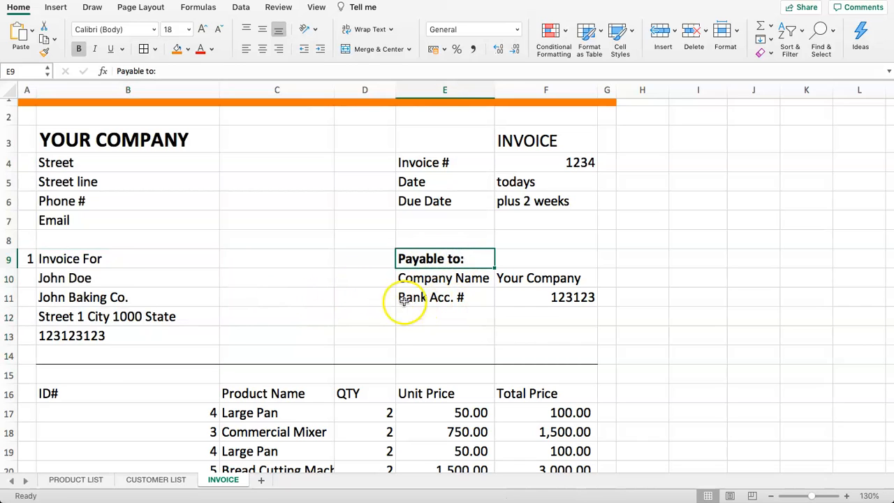
click(127, 260)
key(super+b)
key(super+b)
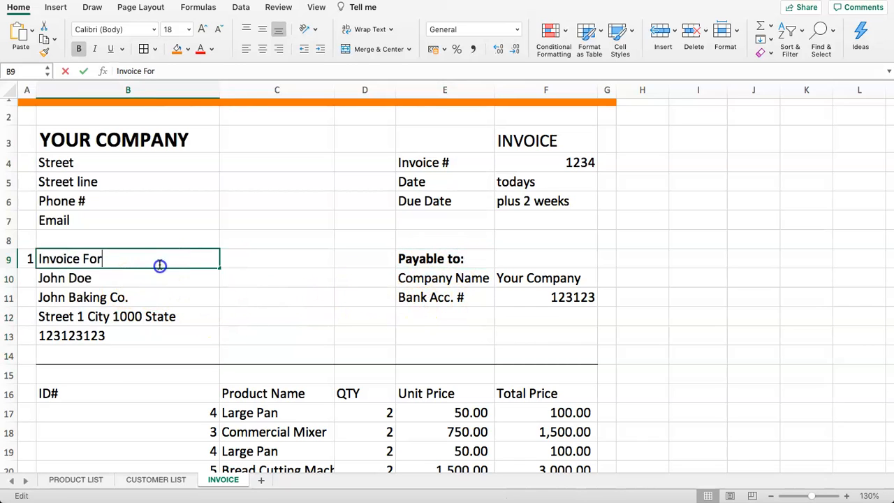
Correct the headings to read 'Payable To:' and 'Invoice For:'
double_click(196, 264)
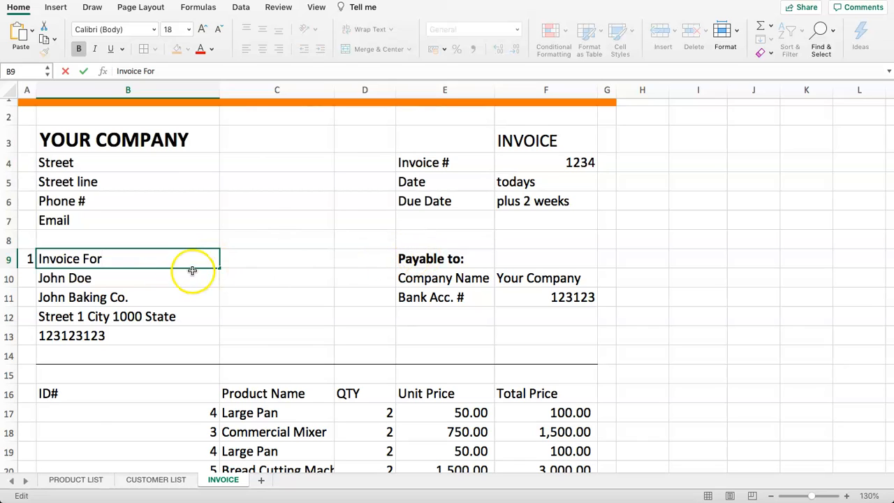
double_click(467, 259)
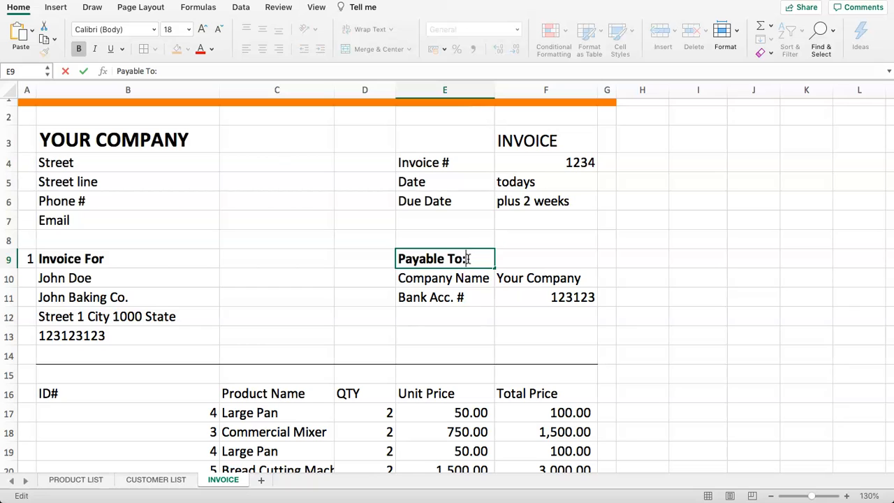
key(Return)
click(272, 274)
double_click(155, 258)
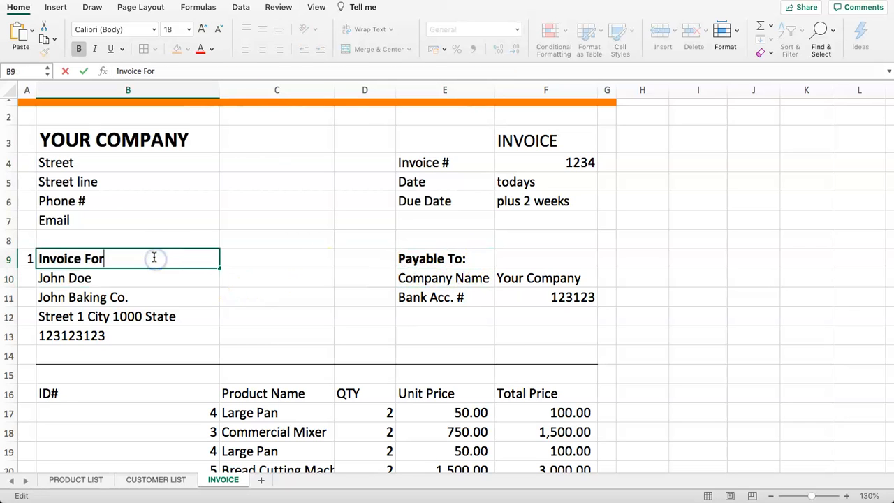
text(:)
key(Return)
click(442, 279)
click(553, 297)
click(473, 301)
Right-align the Your Company and 123123 values in F10:F11
drag(527, 279, 539, 310)
click(477, 291)
drag(526, 278, 534, 294)
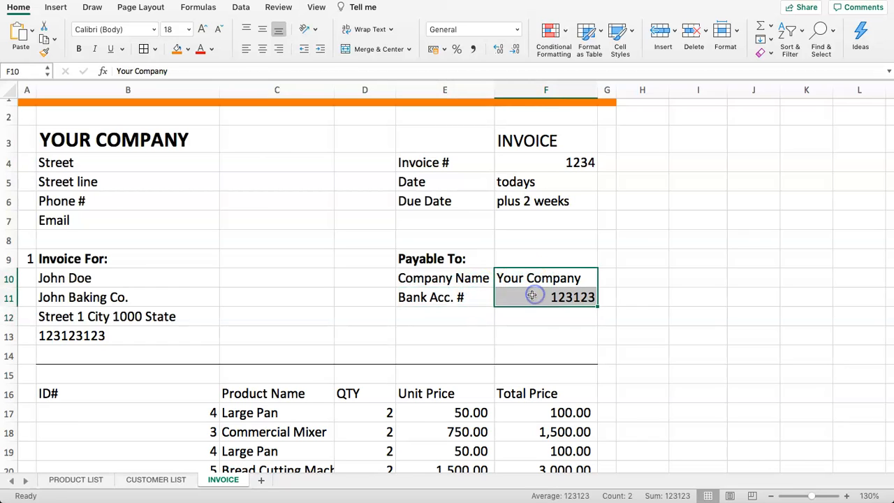
click(278, 46)
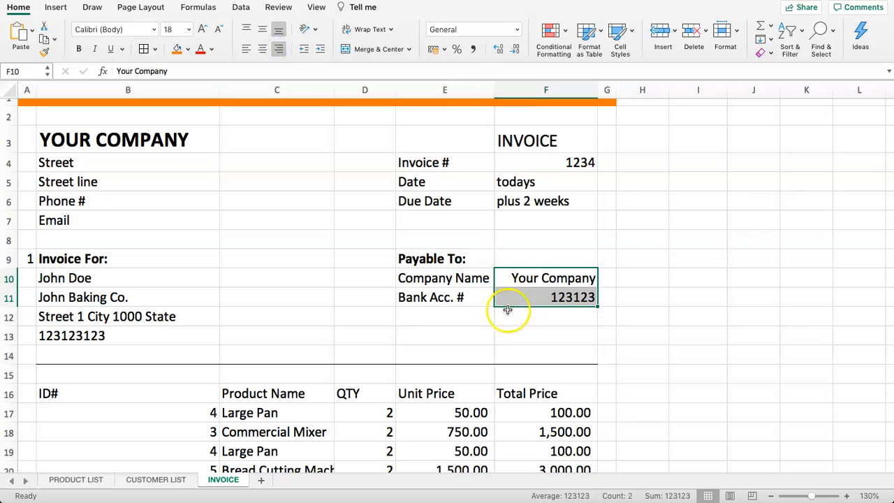
click(524, 284)
Right-align the invoice number, date and due date values in F4:F6
drag(528, 163, 533, 202)
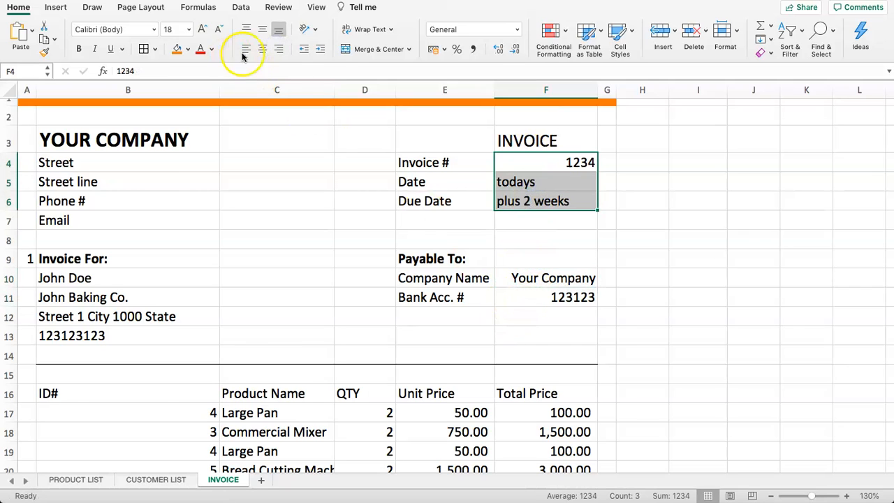
click(278, 49)
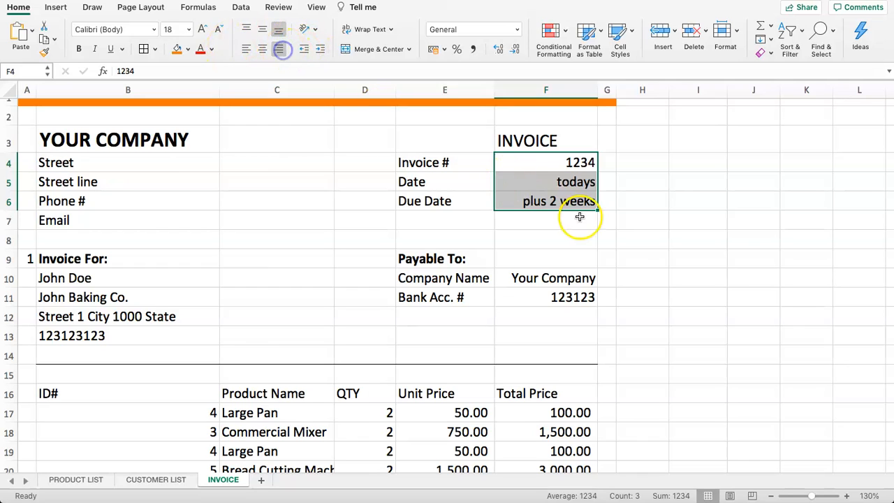
click(559, 181)
click(541, 235)
click(532, 201)
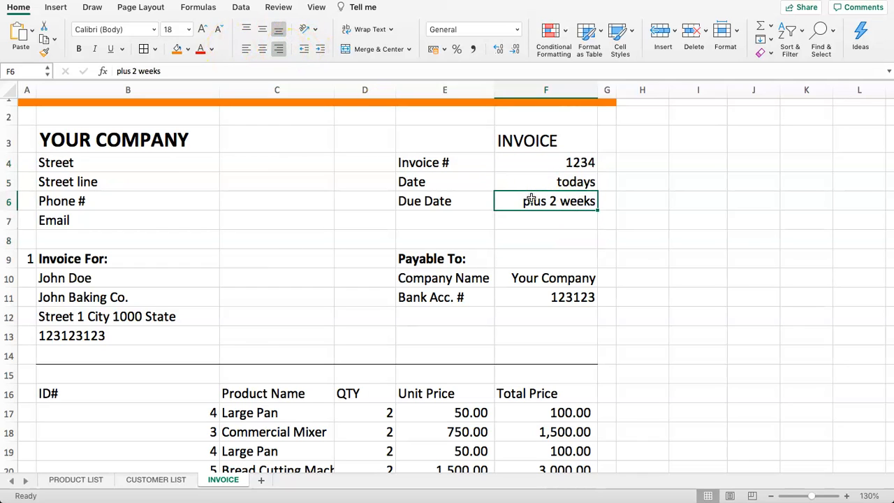
Replace the Date value in F5 with =TODAY(), showing 29/01/2021
click(527, 180)
text(=F)
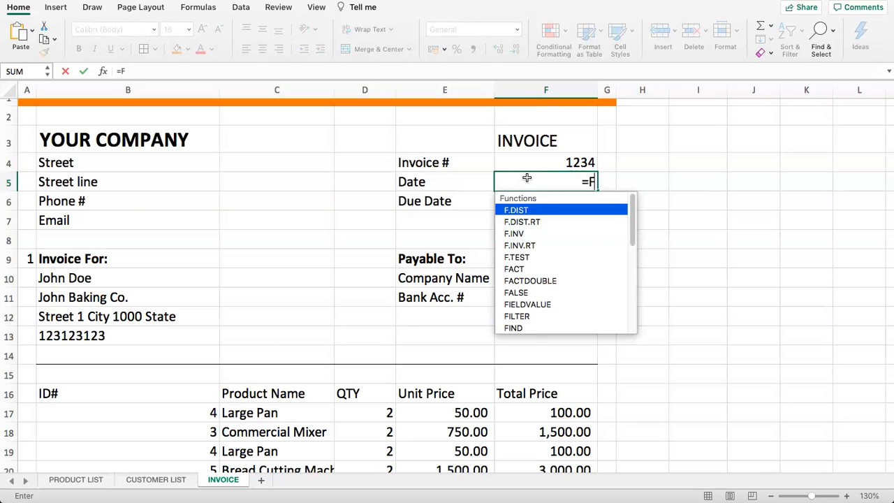
key(BackSpace)
text(TODA)
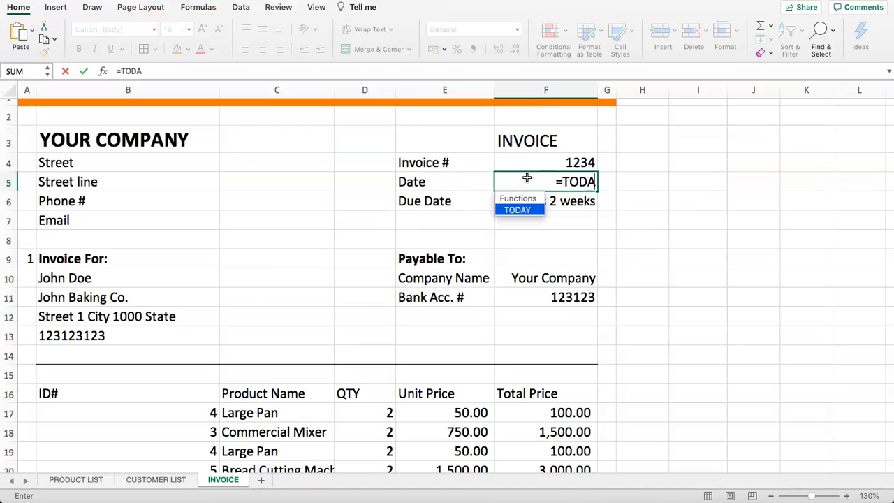
text(Y())
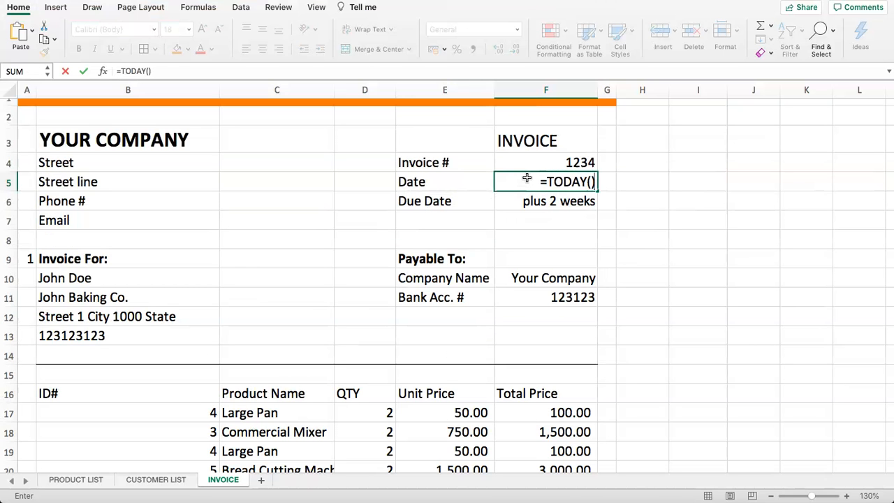
key(Return)
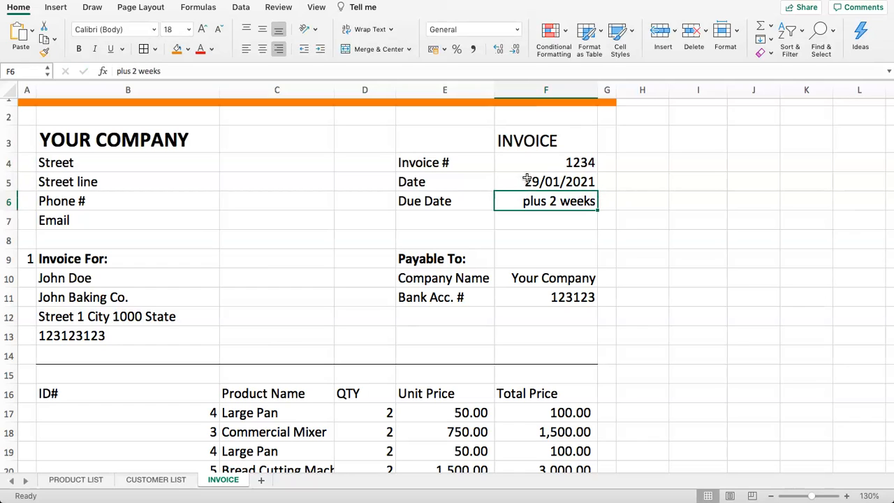
click(529, 180)
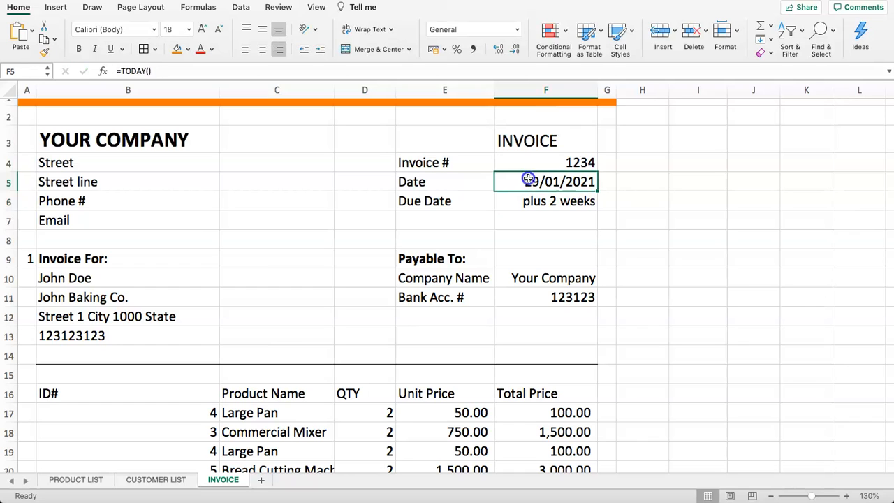
Make the Due Date in F6 a formula adding 14 days to F5, giving 12/02/2021
click(531, 203)
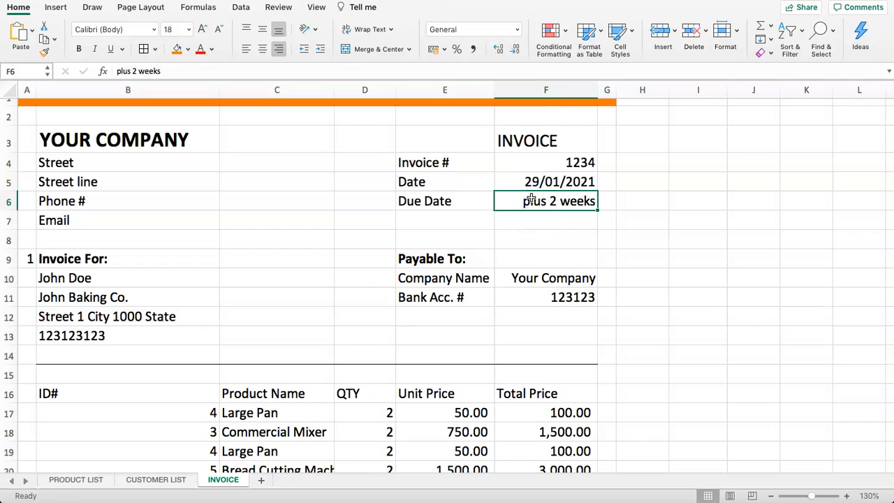
text(=)
click(511, 225)
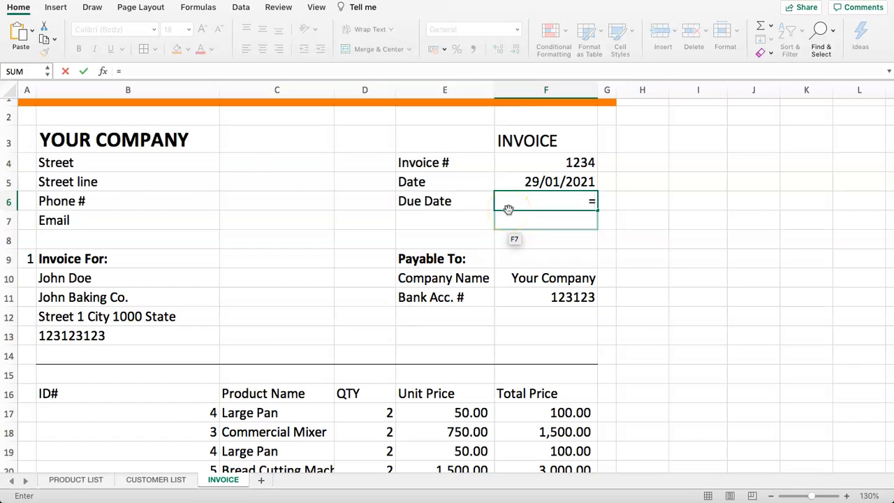
click(531, 180)
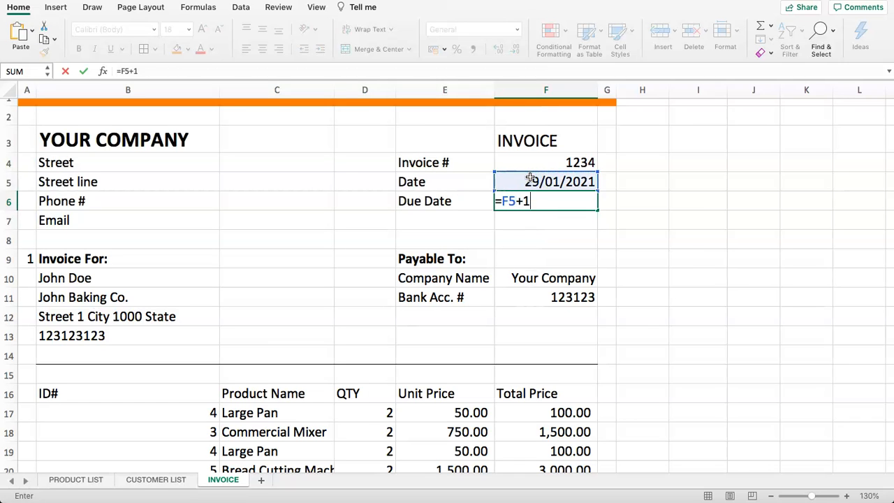
key(Return)
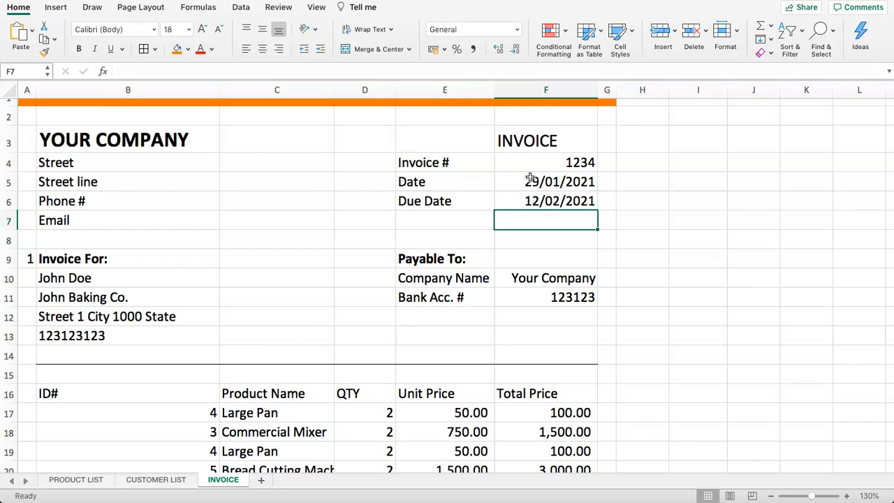
Apply the 'March 14, 2012' long date format to F5:F6 and widen column F to fit
drag(523, 183, 494, 200)
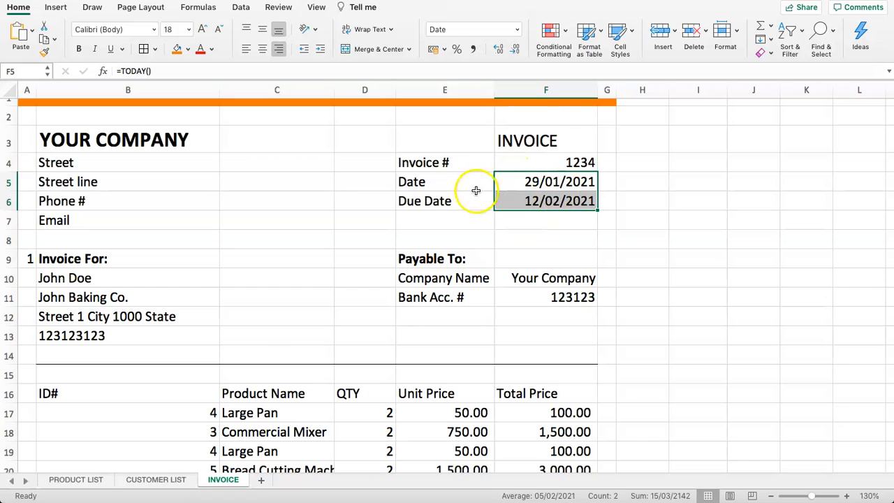
drag(524, 177, 525, 201)
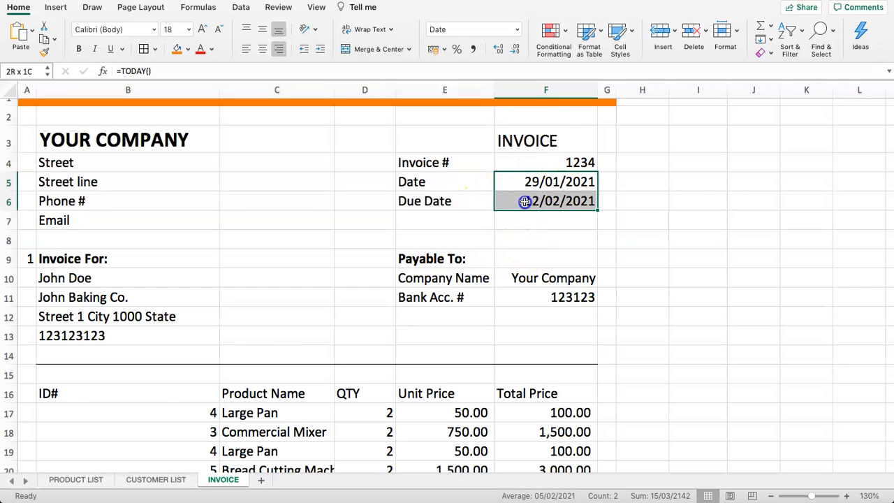
click(517, 29)
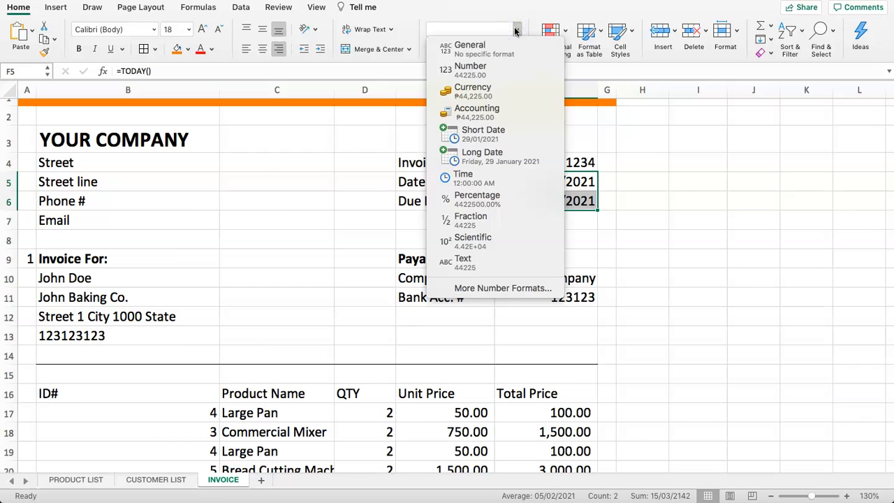
click(496, 287)
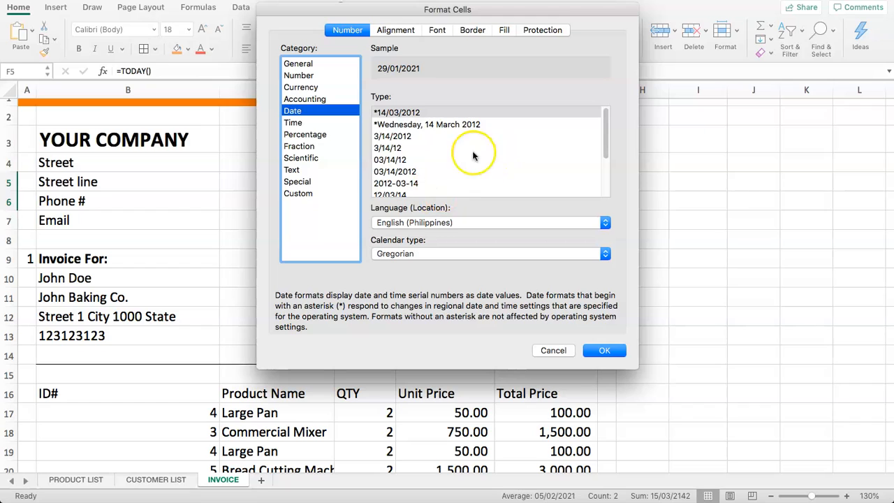
drag(603, 130, 605, 157)
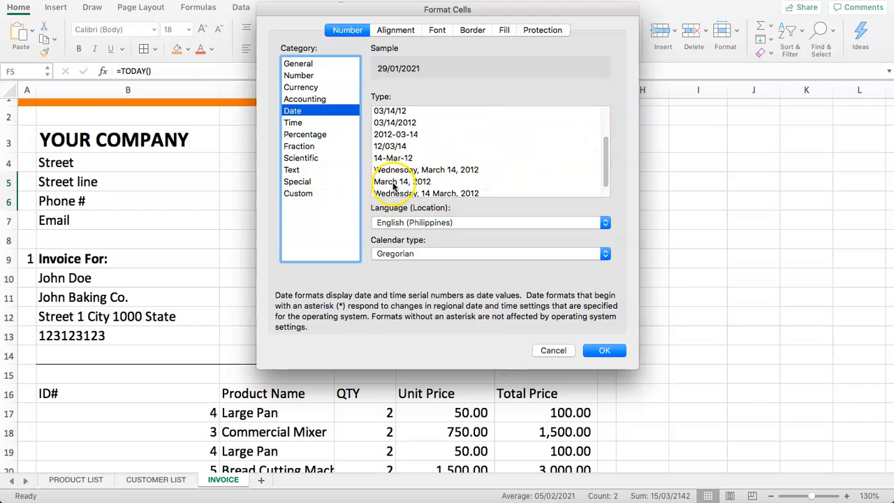
click(395, 182)
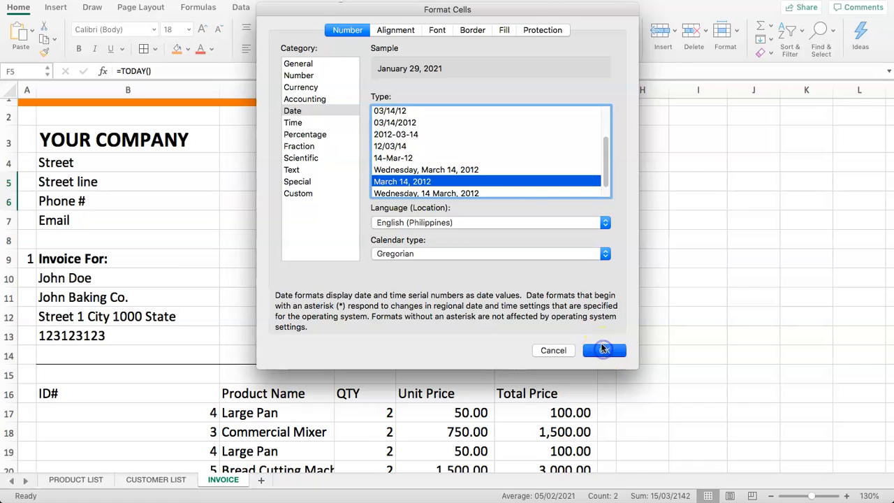
click(605, 350)
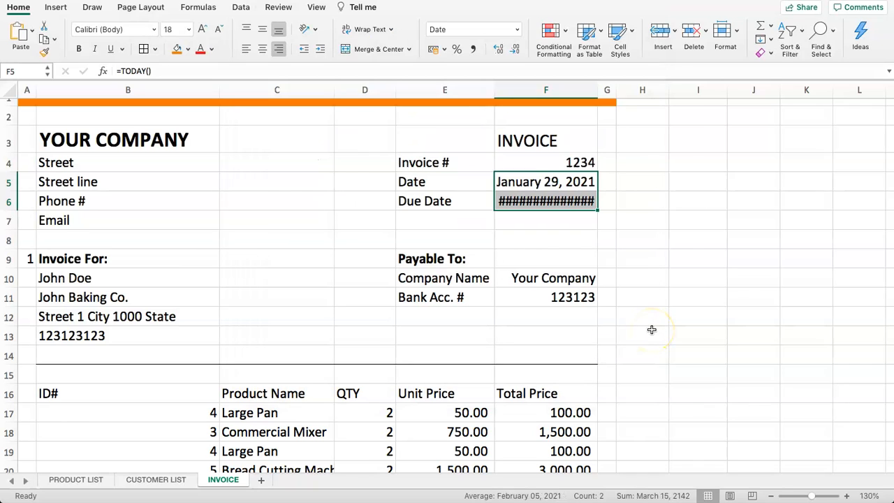
drag(597, 84, 609, 85)
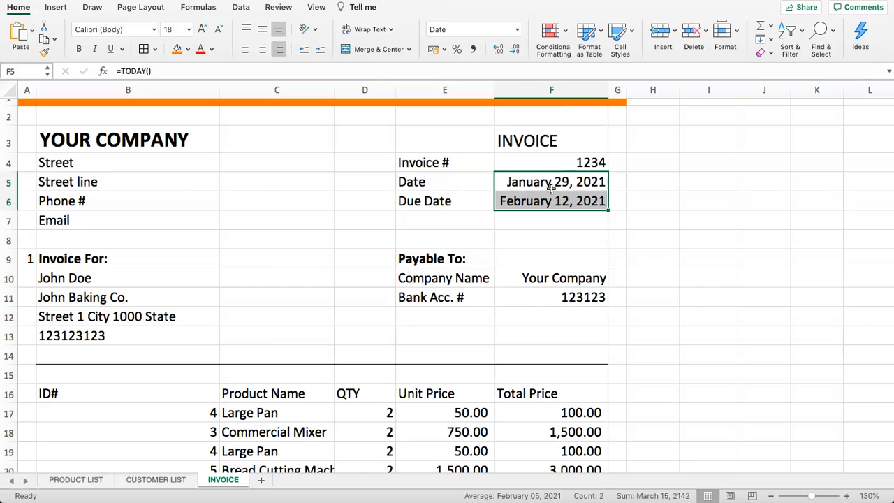
Select the INVOICE heading cell F3 and the header cells around it
click(452, 220)
drag(439, 162, 514, 142)
click(514, 142)
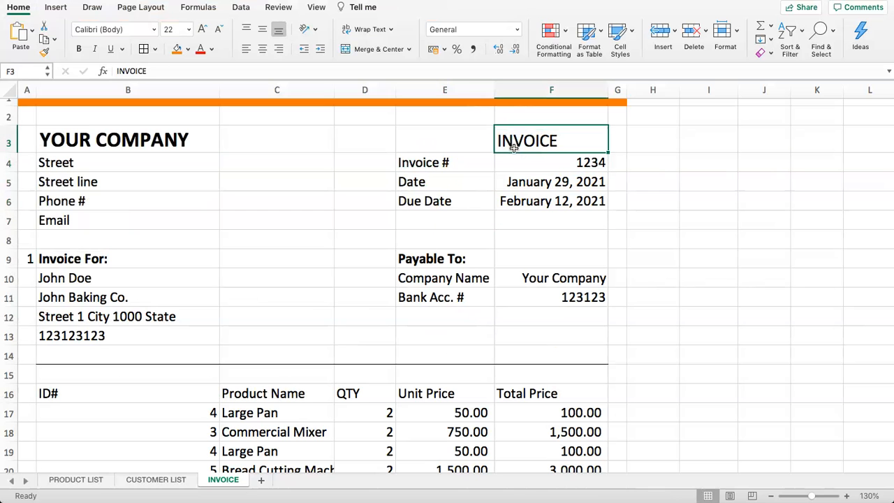
click(477, 208)
drag(467, 164, 525, 202)
click(393, 218)
click(354, 229)
Check the item ID number cells further down, then return to the top of the invoice
scroll(327, 240, down, 5)
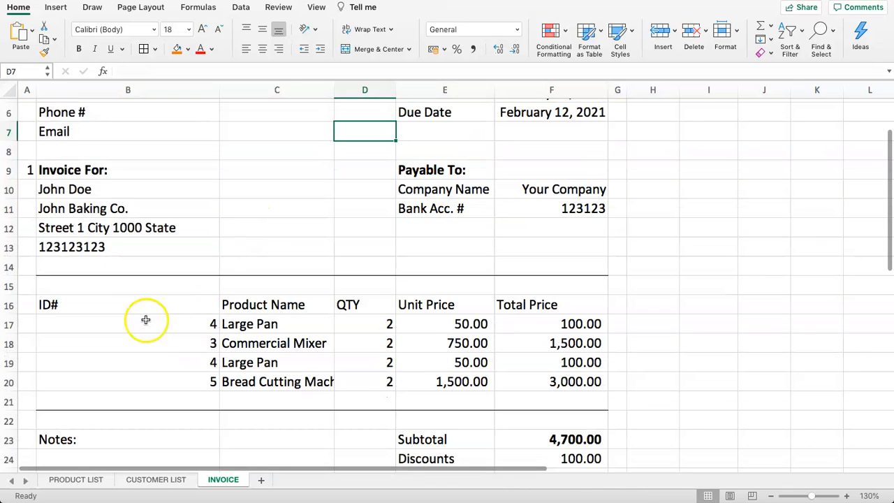
drag(140, 308, 151, 378)
click(258, 217)
scroll(258, 213, up, 5)
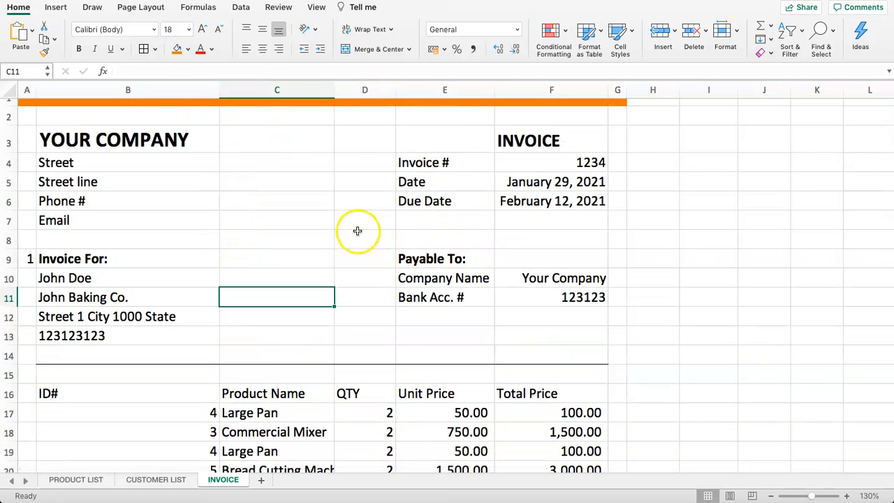
scroll(357, 234, down, 10)
scroll(359, 240, up, 10)
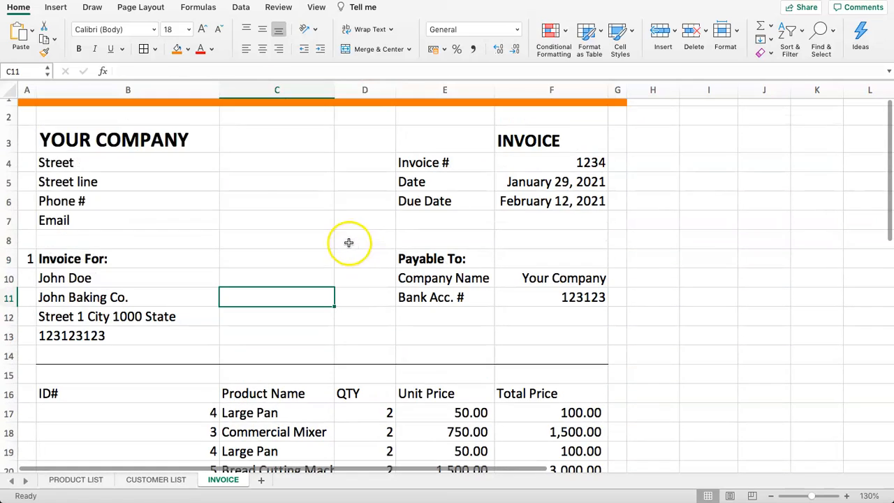
click(268, 180)
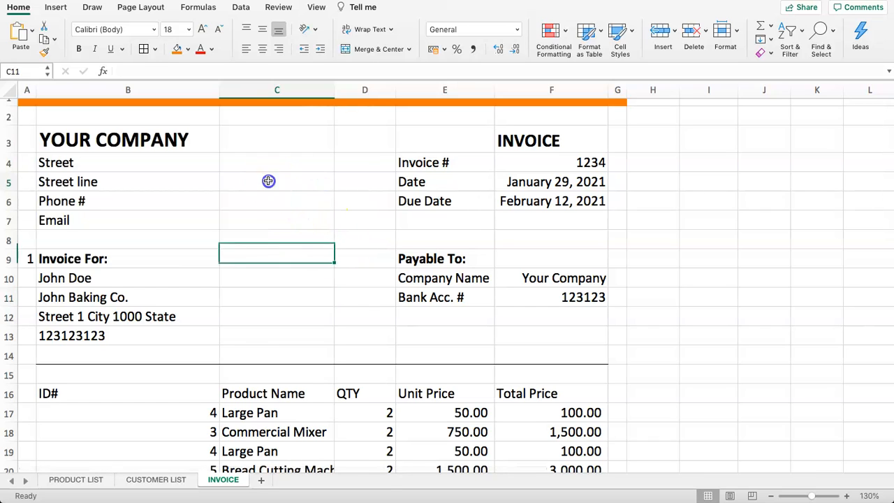
Set the print area to the whole sheet from Page Layout's Print Area menu
click(145, 8)
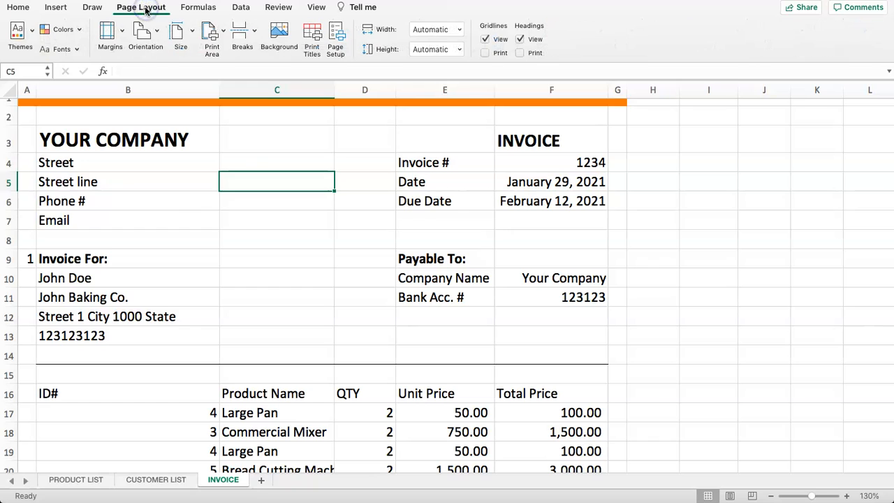
click(206, 33)
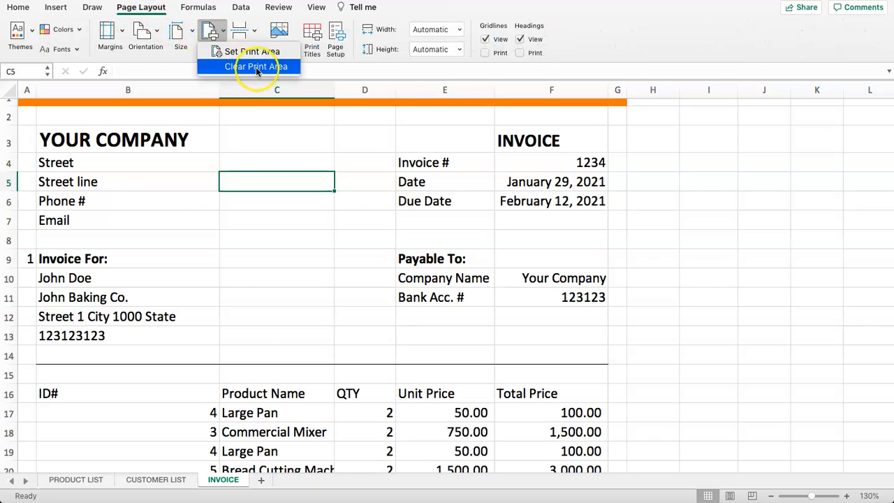
click(241, 52)
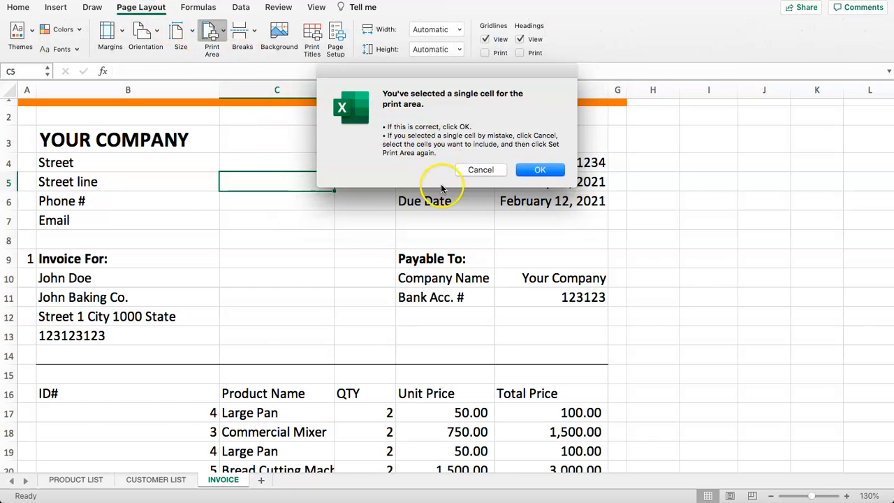
click(541, 170)
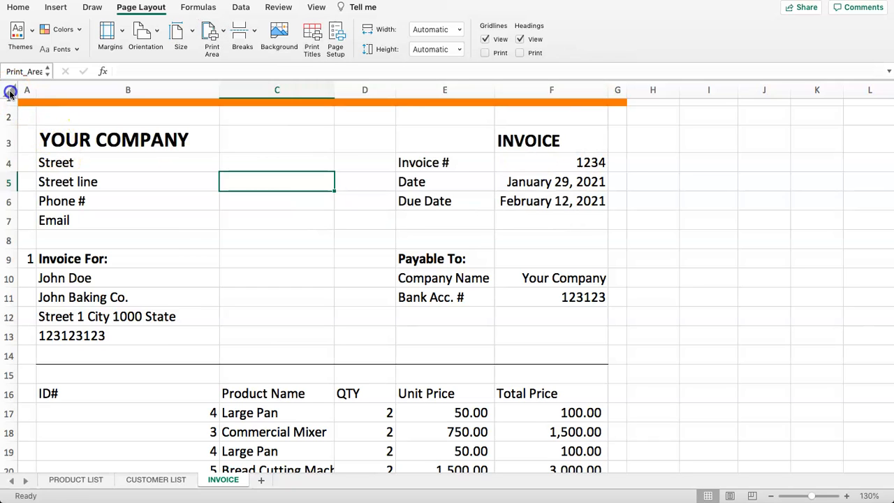
click(8, 99)
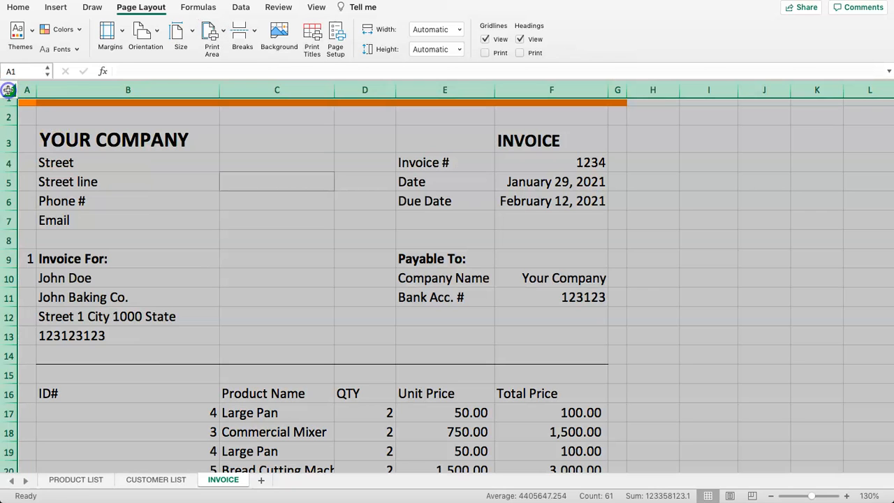
click(214, 34)
click(241, 52)
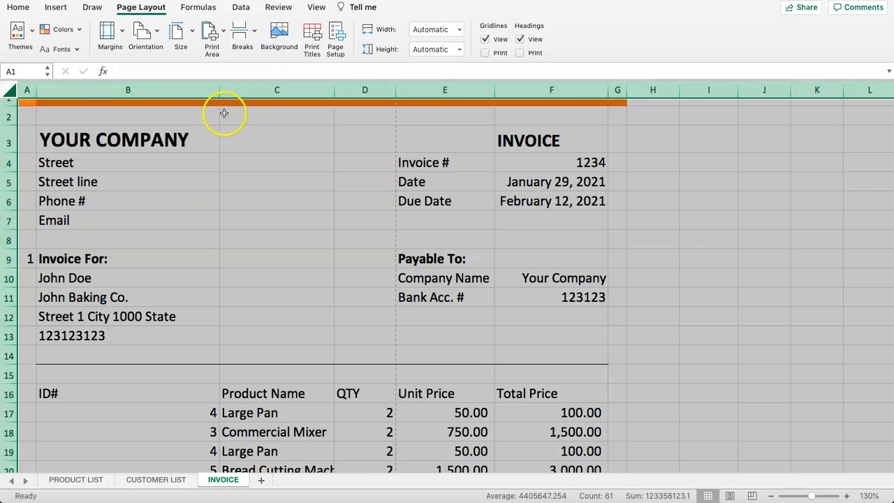
click(285, 144)
click(289, 171)
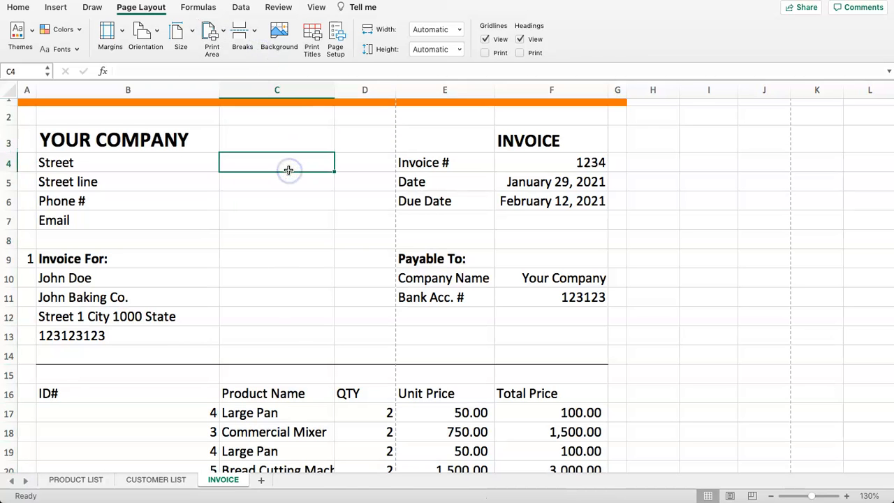
Select column B and then the ID numbers in B16:B20
scroll(279, 224, down, 2)
scroll(286, 226, up, 2)
scroll(399, 244, down, 2)
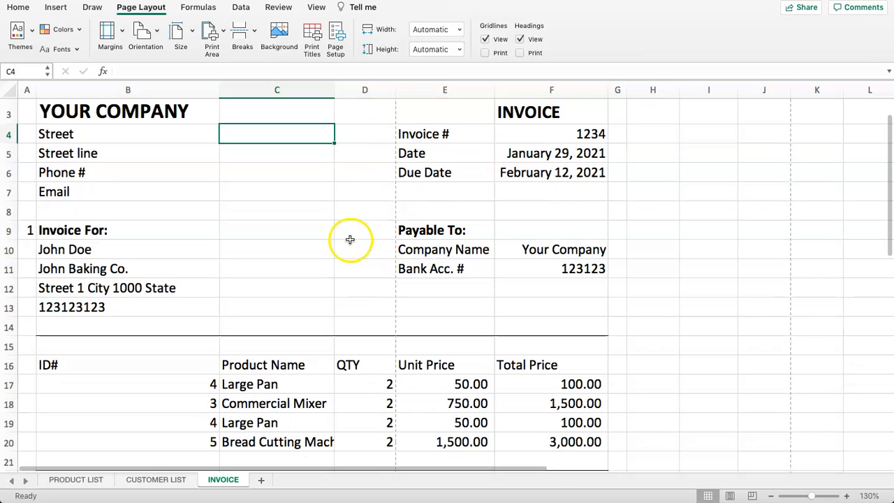
scroll(365, 163, up, 2)
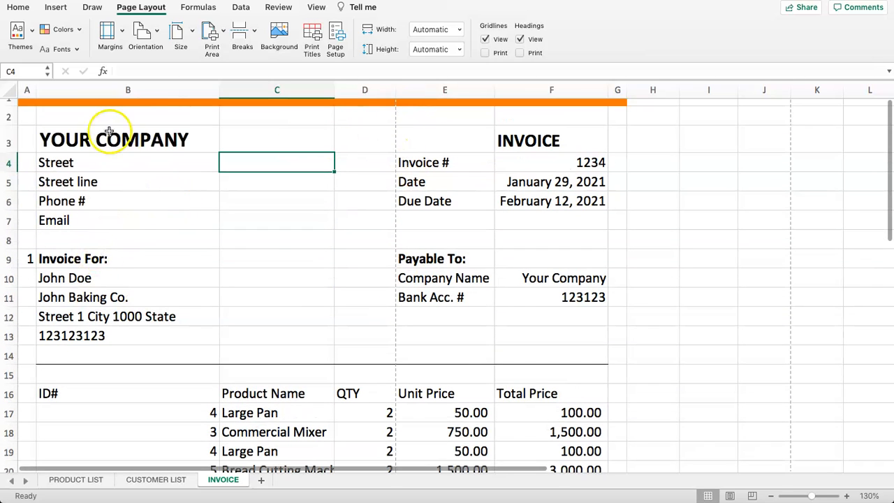
click(107, 90)
click(254, 183)
click(126, 90)
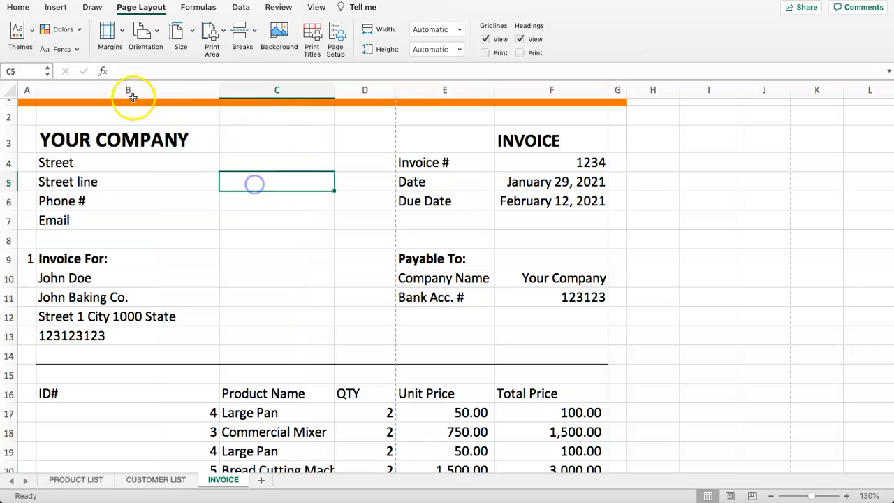
scroll(96, 275, down, 5)
drag(95, 288, 106, 366)
scroll(91, 275, up, 5)
Insert a new blank column before column B
click(100, 89)
right_click(89, 88)
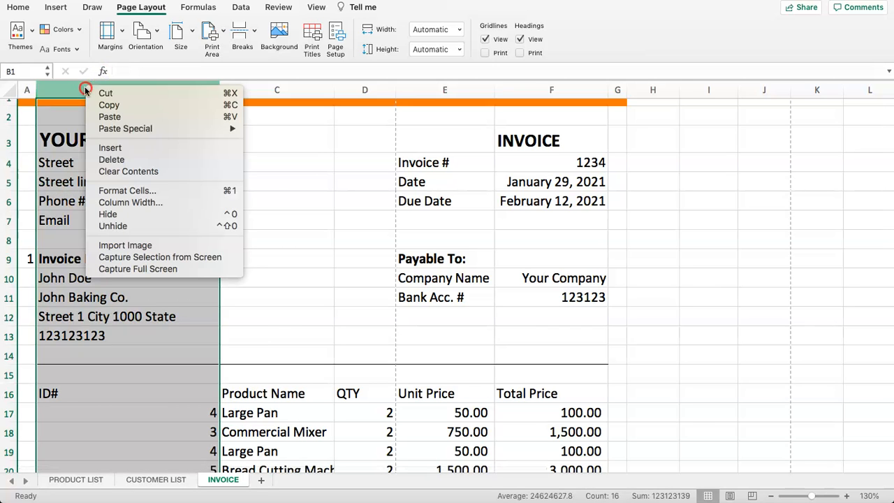
click(112, 148)
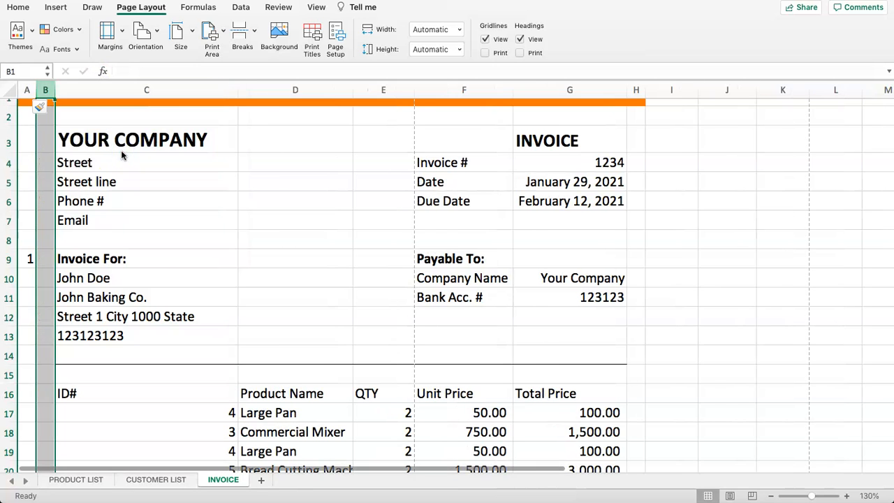
click(116, 174)
Select the ID# heading and cells along the item table's left edge
scroll(105, 231, down, 5)
click(96, 288)
drag(74, 265, 329, 262)
click(128, 320)
click(59, 290)
click(27, 291)
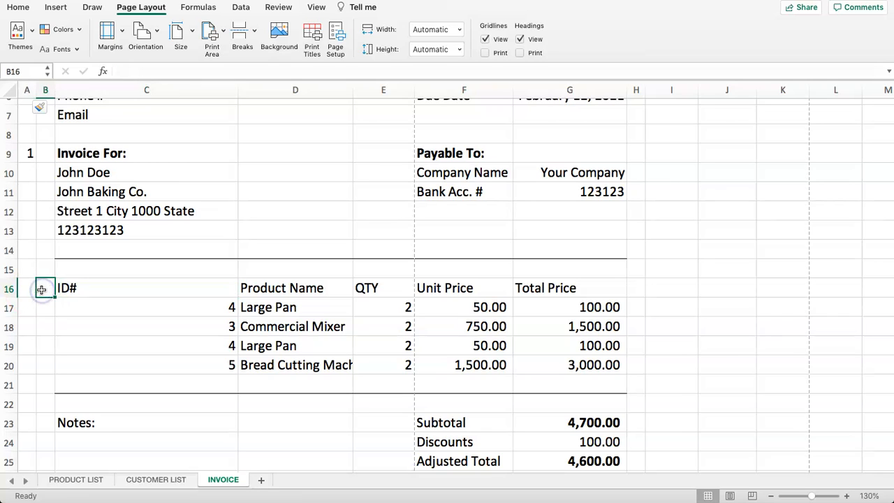
Enter # as the heading in the empty cell left of ID#
key(Right)
key(Up)
click(41, 288)
text(#)
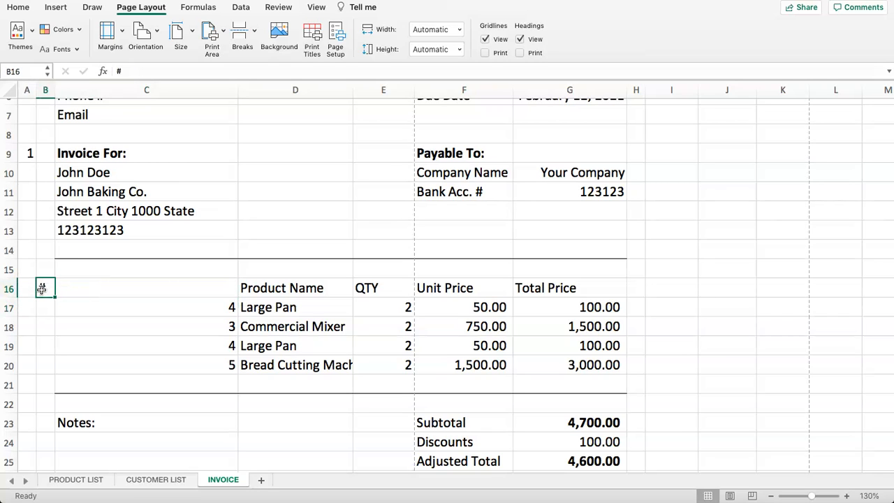
Move the Product Name to Total Price headers one column left, starting at C16
drag(271, 288, 537, 290)
key(super+x)
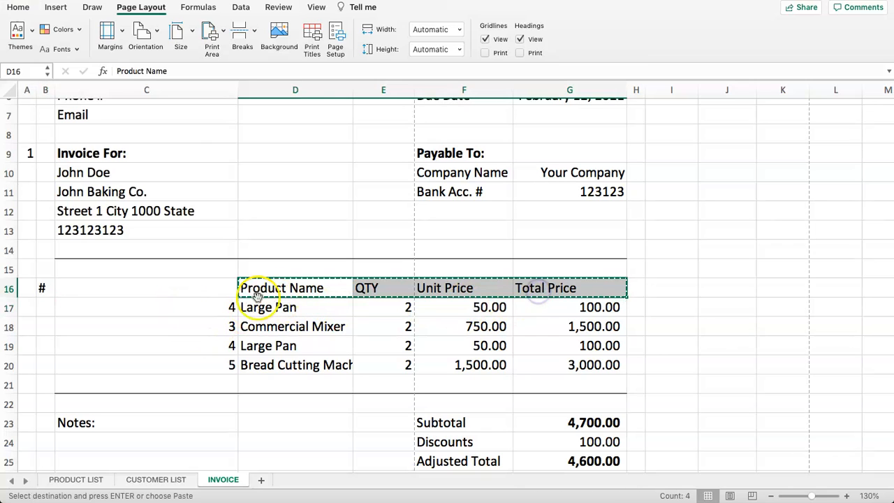
click(192, 287)
key(super+v)
click(166, 330)
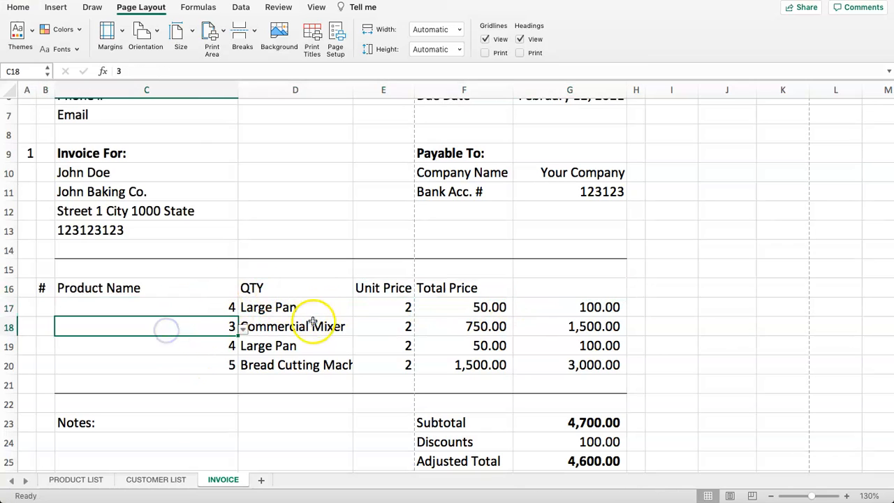
click(437, 293)
click(545, 294)
click(443, 291)
Move the item numbers from C17:C20 into column B starting at B17
drag(203, 311, 200, 371)
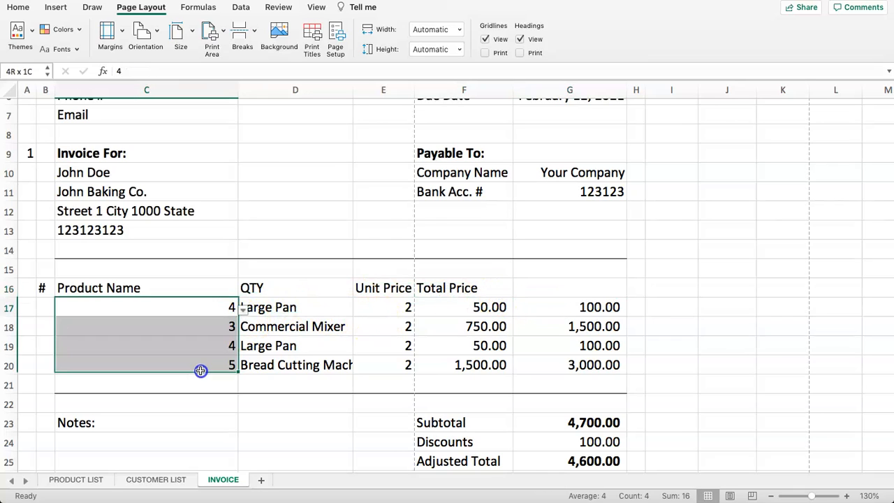
key(super+c)
click(123, 315)
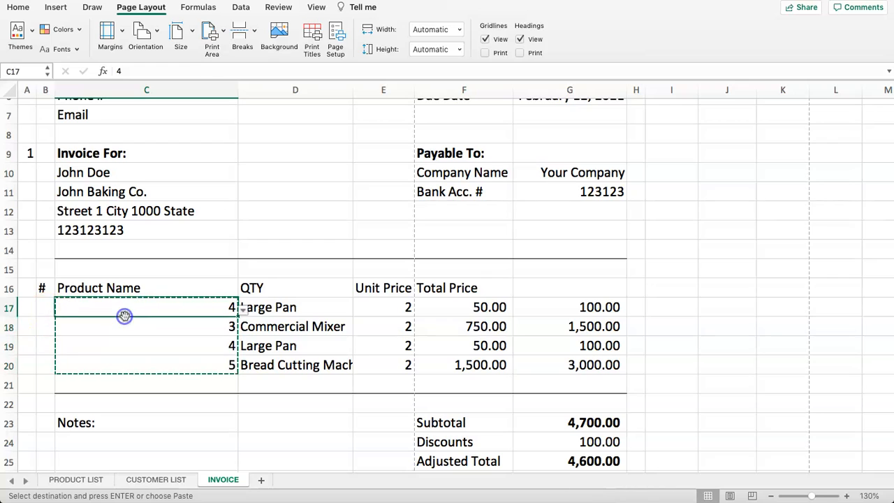
drag(135, 311, 156, 363)
key(super+x)
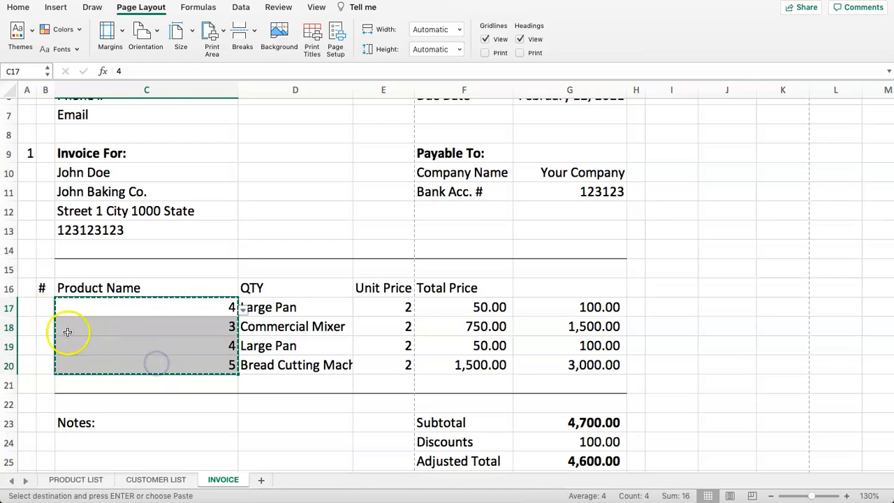
click(44, 307)
key(super+v)
click(88, 326)
Set the first line's item number in B17 to 2 from its dropdown
click(49, 309)
click(60, 309)
click(58, 311)
click(59, 309)
click(45, 346)
Move the product detail block D17:G20 one column left to start at C17
click(91, 308)
drag(293, 311, 583, 366)
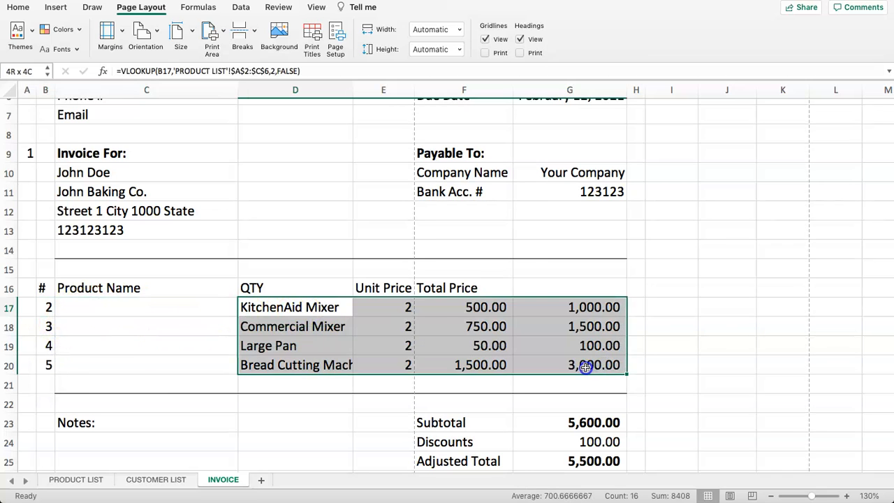
key(super+x)
click(132, 308)
key(super+v)
Widen column E so the 1,500.00 unit price shows instead of #######
click(309, 326)
click(386, 365)
drag(414, 89, 420, 89)
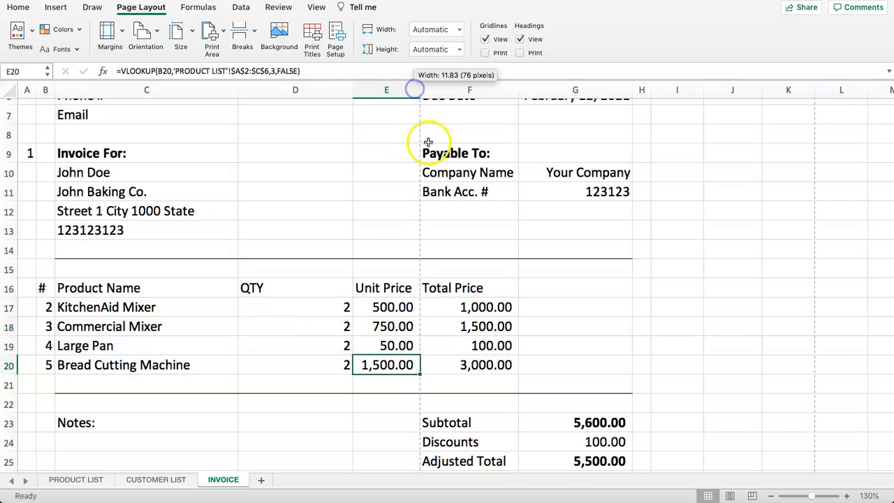
click(360, 288)
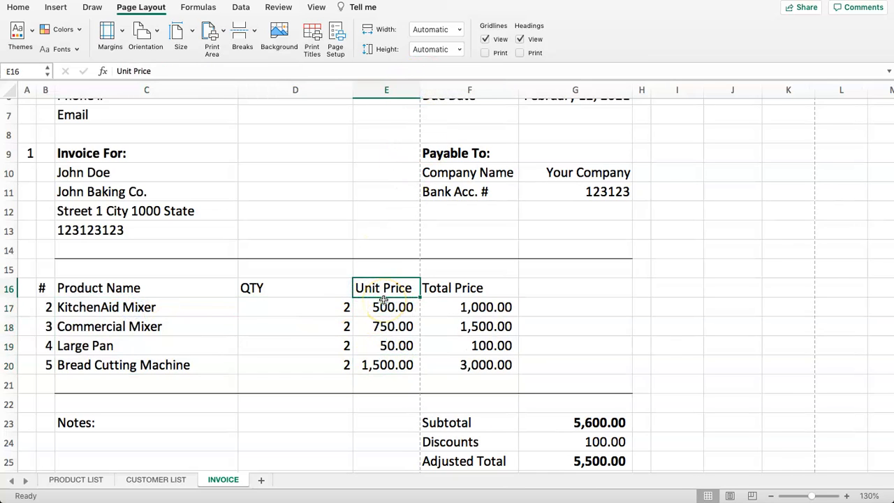
scroll(370, 244, up, 4)
scroll(328, 175, down, 4)
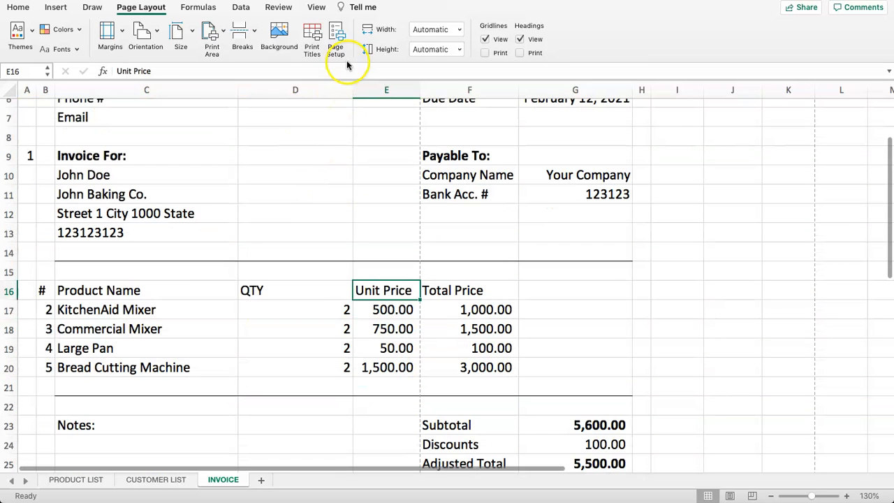
Narrow the QTY column to fit its values and select the header row from # to Total Price
drag(355, 89, 268, 91)
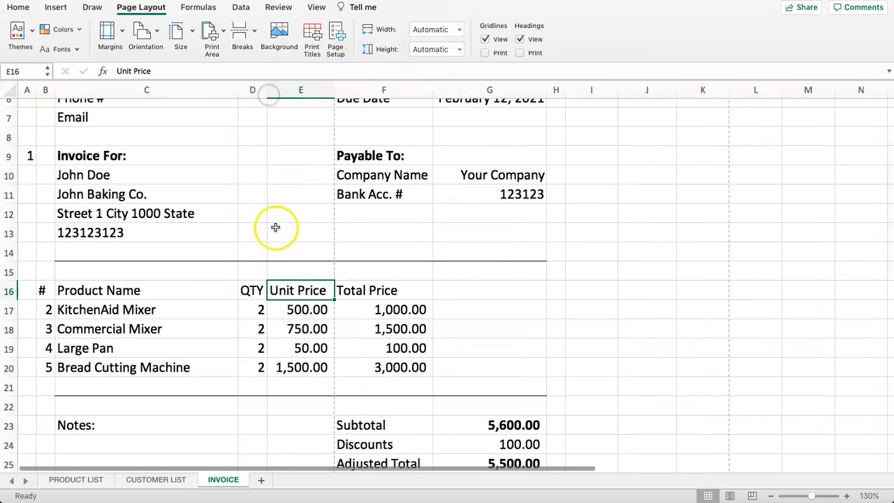
drag(271, 90, 271, 91)
drag(255, 252, 268, 261)
drag(252, 291, 256, 364)
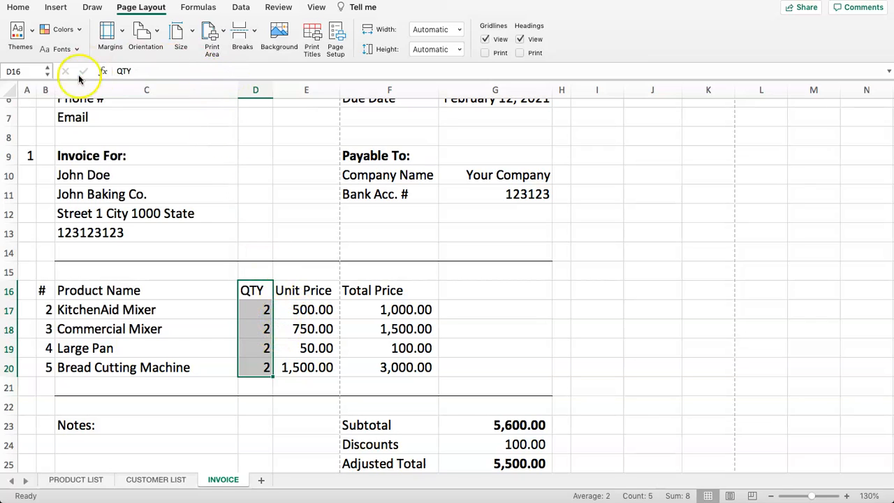
drag(121, 291, 378, 290)
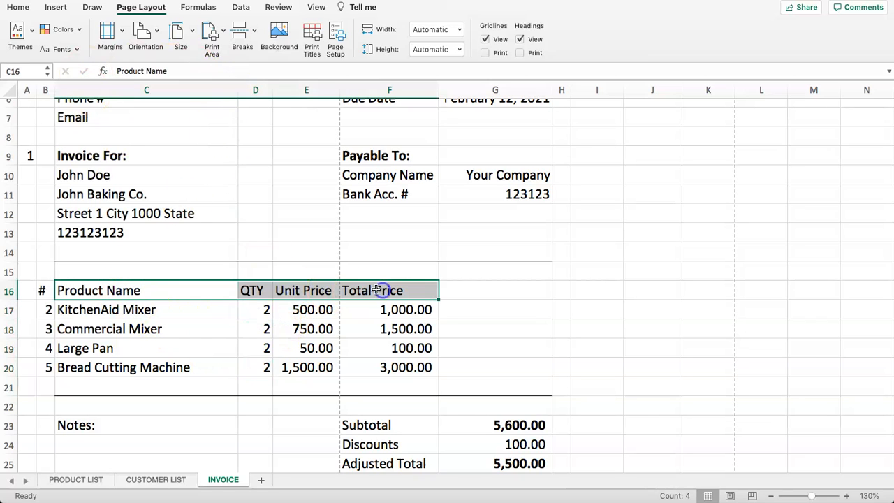
drag(43, 290, 420, 291)
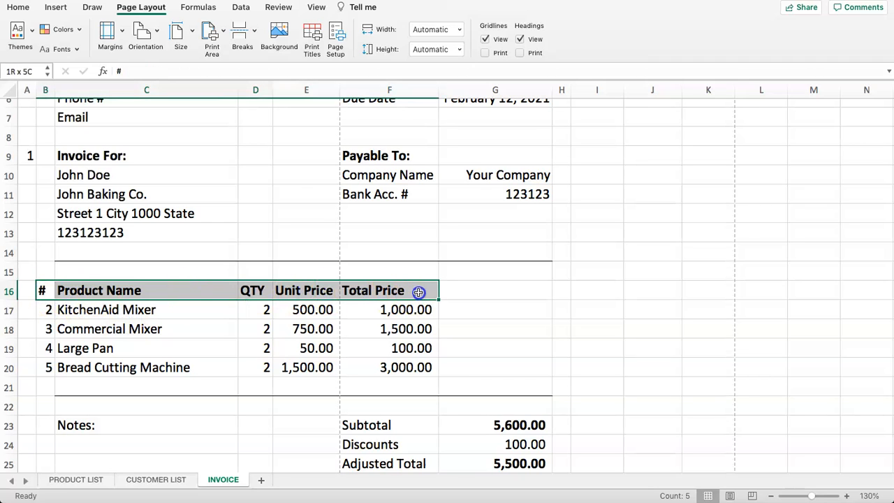
Centre-align the row 16 table headers, including Total Price
click(262, 49)
drag(235, 252, 241, 252)
scroll(230, 241, down, 3)
scroll(231, 240, up, 2)
click(359, 258)
scroll(309, 277, up, 5)
scroll(408, 157, up, 2)
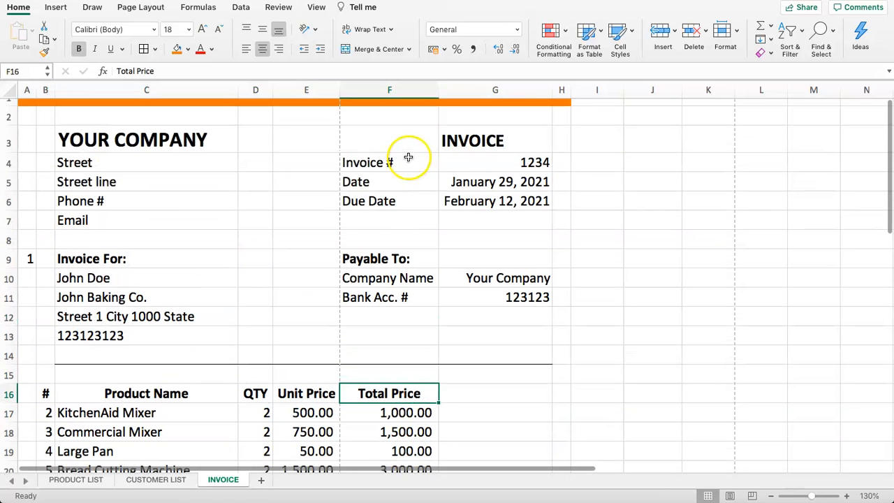
Move the invoice details block F3:G11 to E3 and widen column F so dates show fully
drag(377, 137, 511, 310)
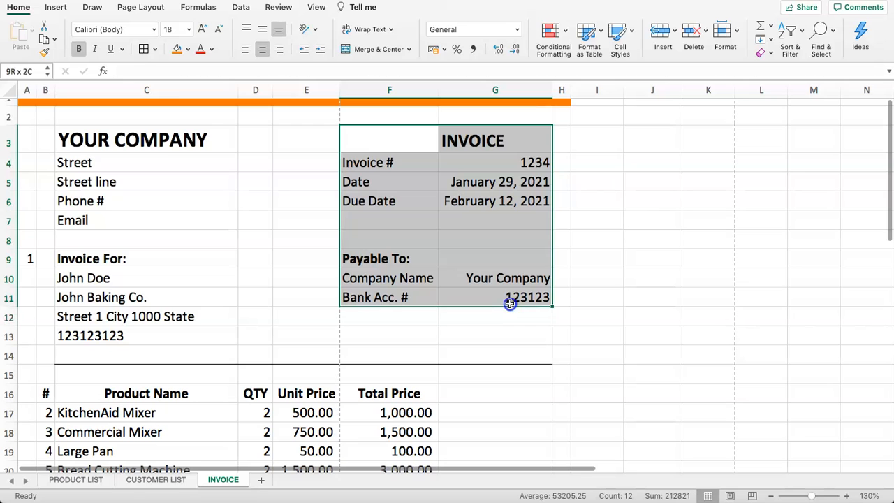
key(super+c)
click(289, 140)
key(super+v)
click(497, 206)
drag(437, 93, 453, 92)
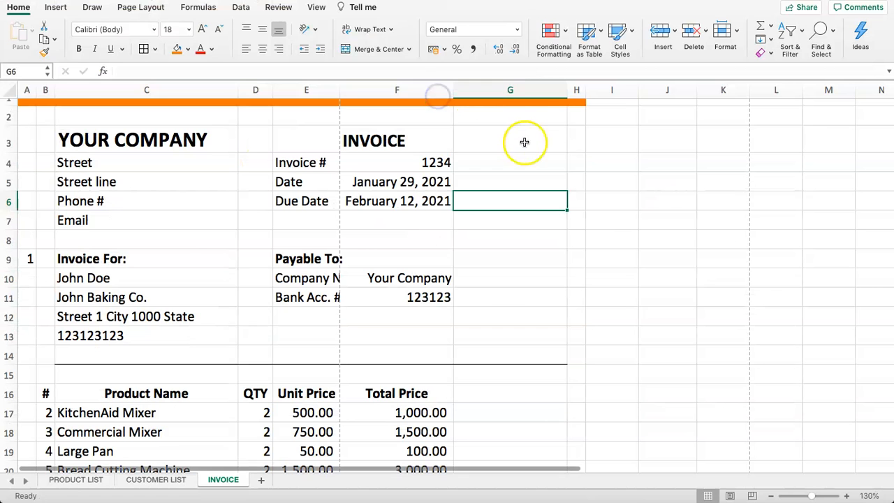
Move the totals block F23:G28 one column left to E23
click(526, 92)
scroll(505, 186, down, 5)
drag(406, 255, 495, 345)
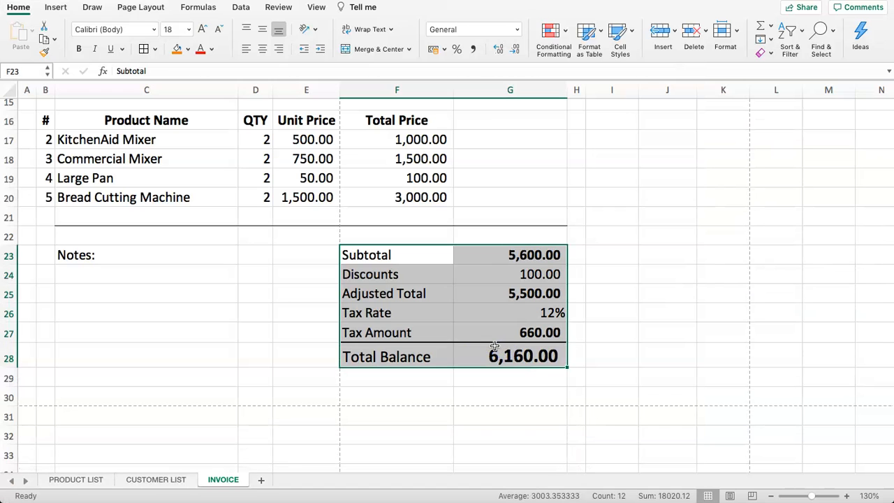
key(super+x)
click(286, 258)
key(super+v)
click(447, 272)
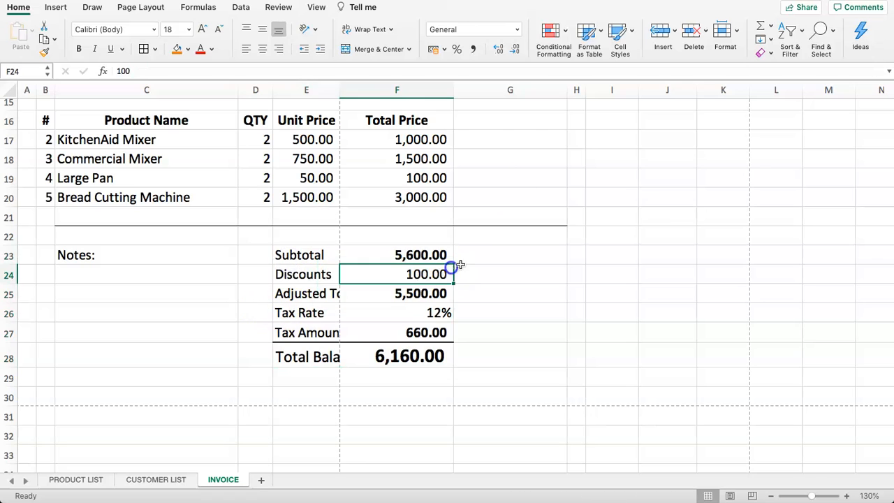
Delete the now-empty column G
right_click(507, 91)
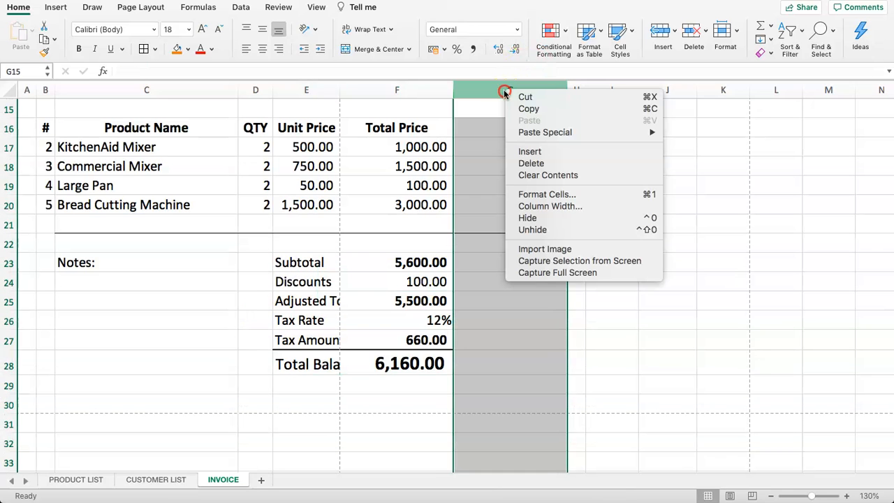
click(539, 165)
click(553, 246)
scroll(531, 241, up, 5)
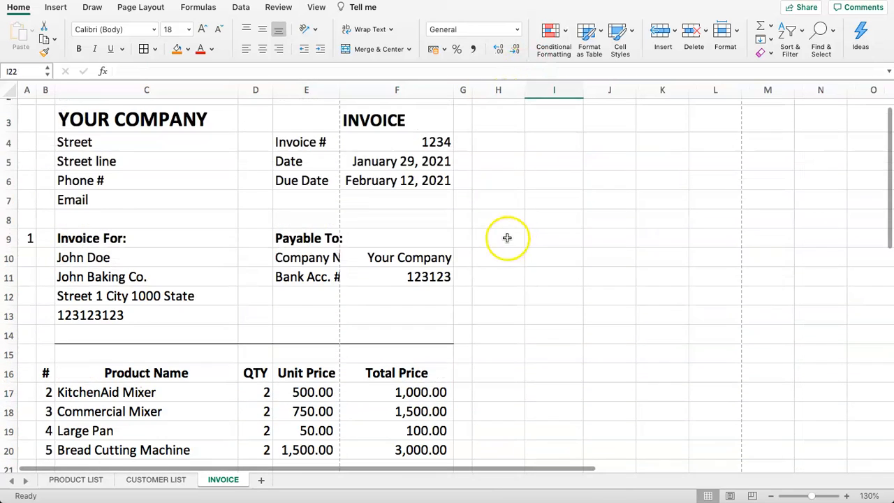
scroll(507, 239, up, 1)
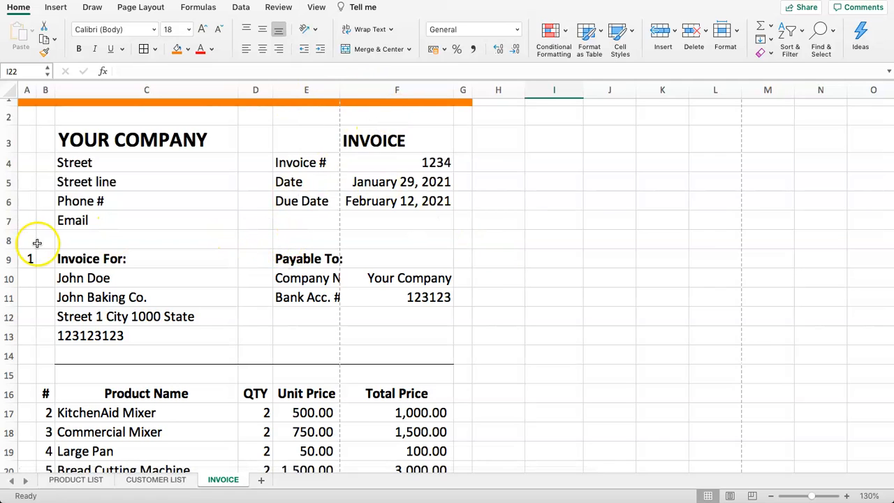
Move the customer-number value 1 from A9 to cell J3
click(26, 91)
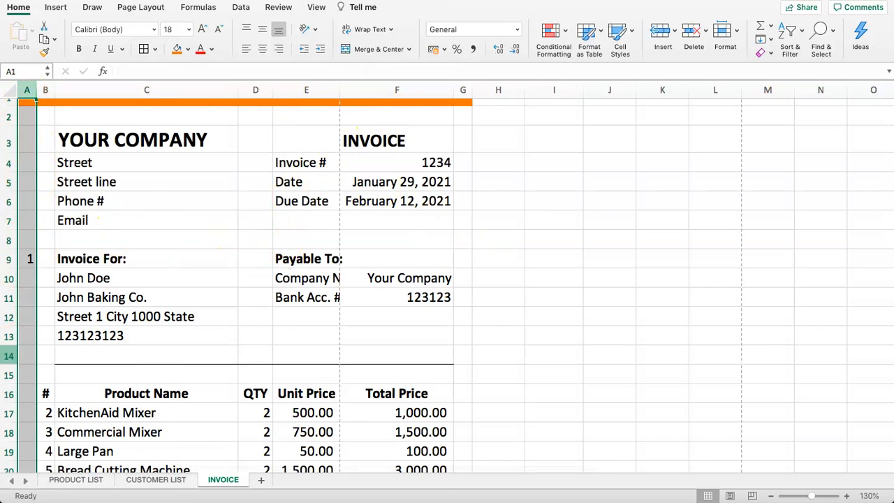
click(29, 259)
drag(28, 261, 630, 143)
click(586, 183)
click(626, 143)
Switch the invoice to customer 2 via J3's list, then back to customer 1
click(640, 148)
click(591, 172)
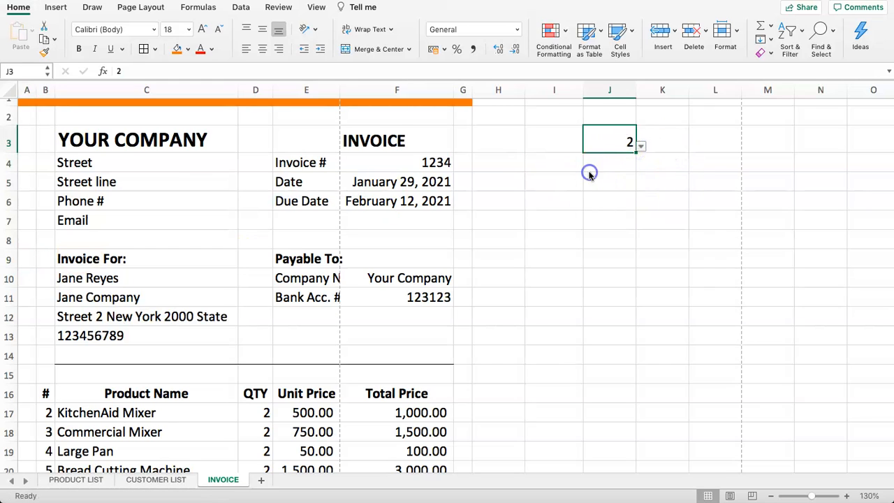
click(642, 148)
click(592, 161)
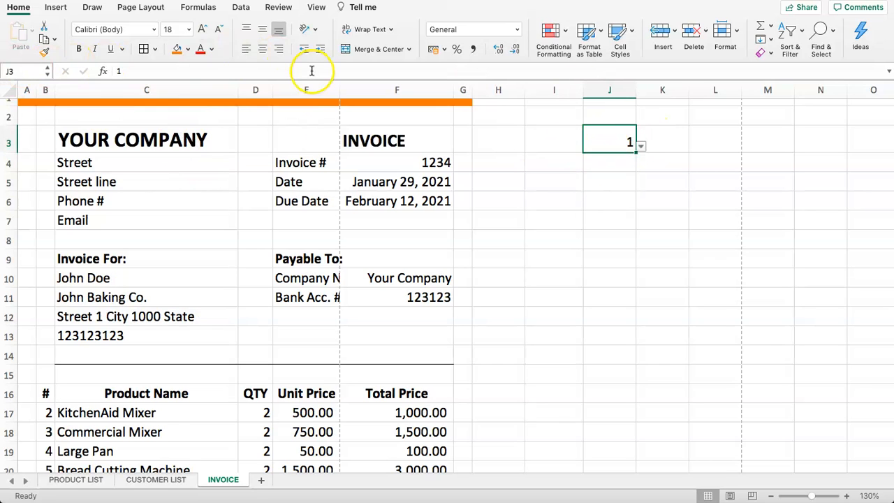
Make J3's number white to hide it, then set it back to black
click(211, 48)
click(205, 105)
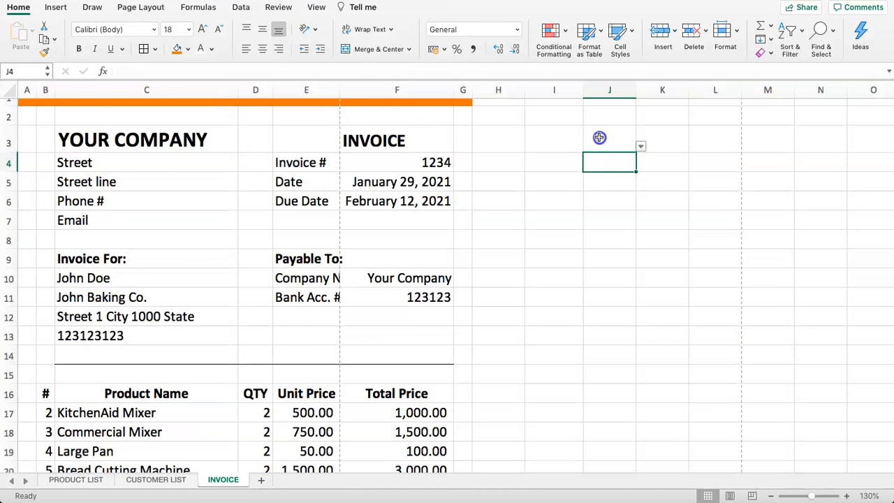
click(608, 139)
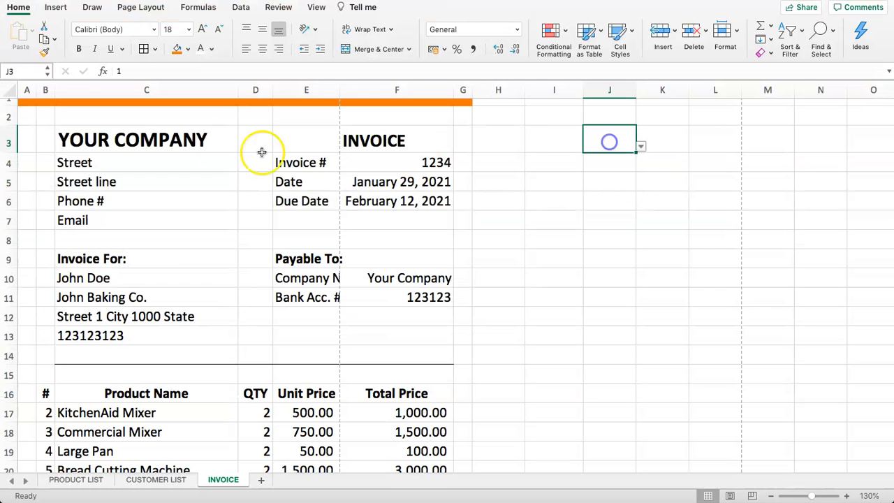
click(213, 51)
click(213, 103)
click(540, 161)
click(608, 148)
click(326, 202)
click(219, 140)
scroll(42, 179, down, 5)
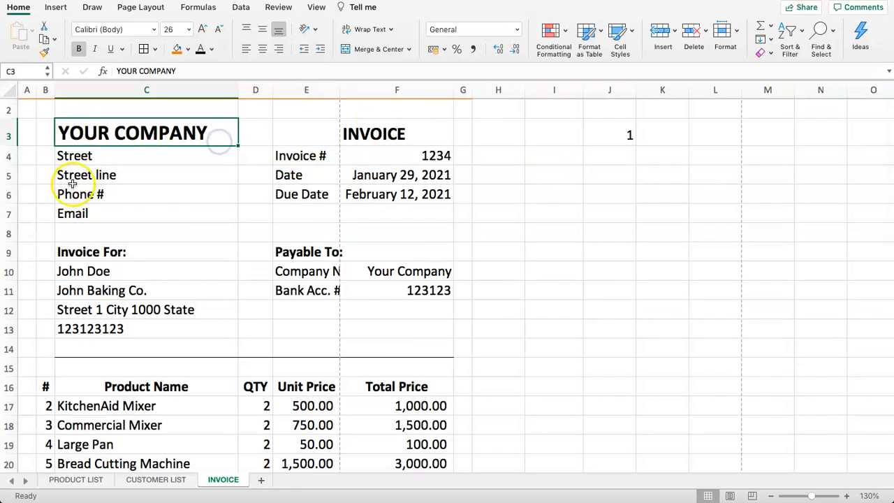
scroll(69, 182, up, 5)
Delete the empty column A
right_click(26, 90)
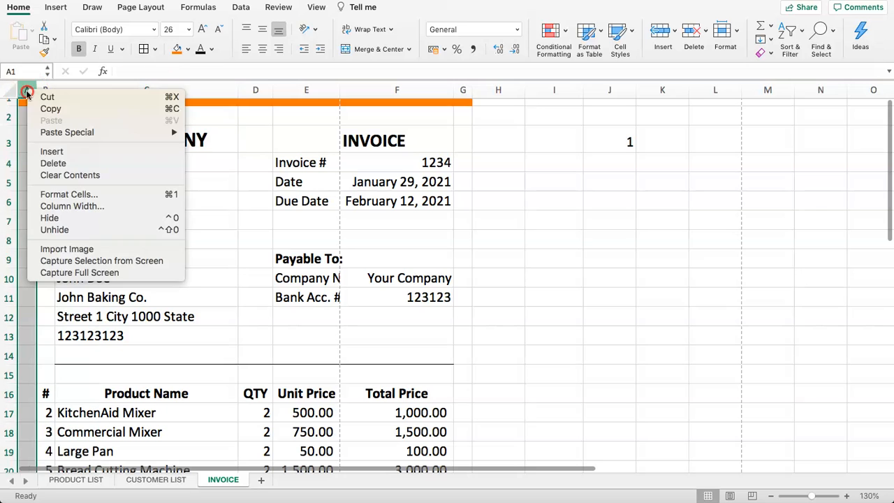
click(45, 164)
click(154, 200)
scroll(120, 202, down, 5)
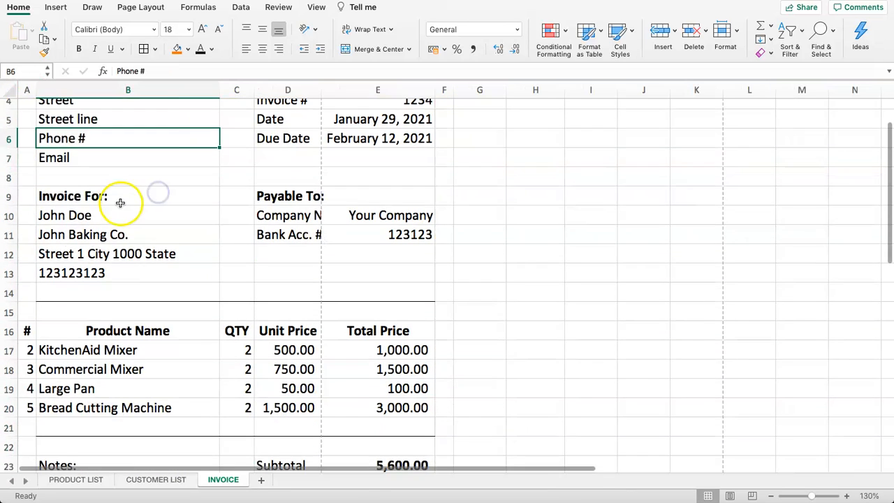
Add top borders to A15 and A22 so both divider lines span the new first column
click(26, 208)
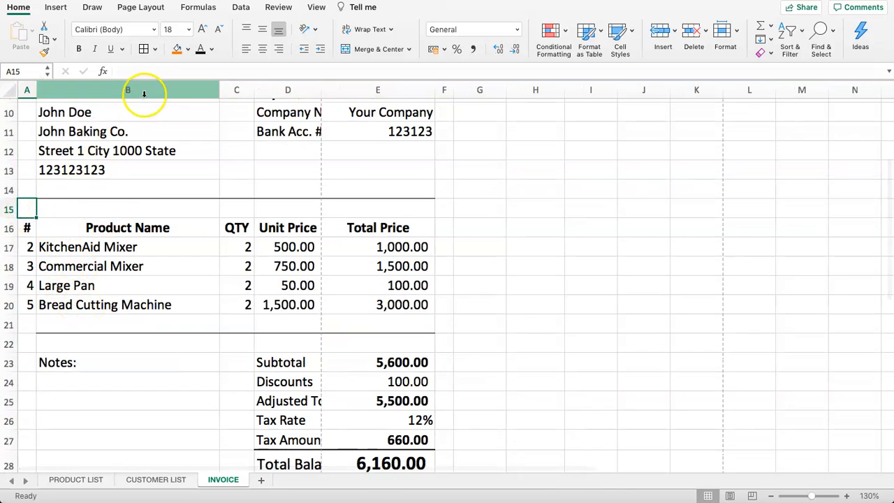
click(147, 51)
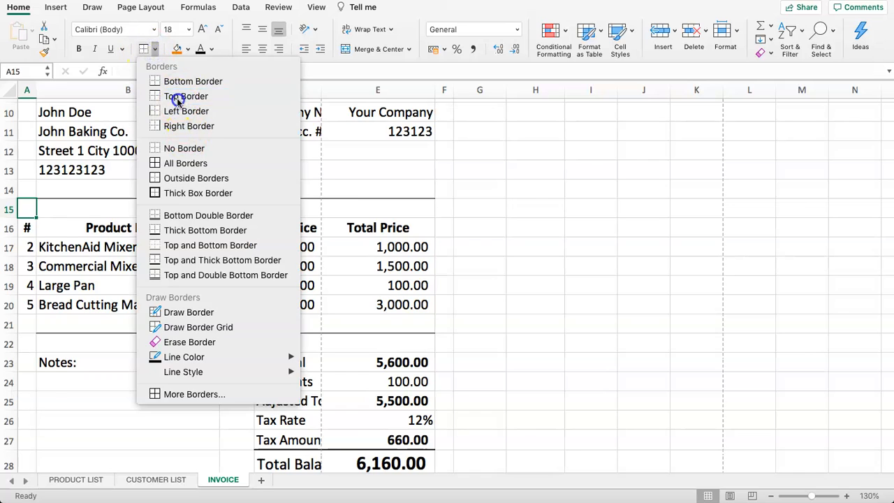
click(177, 98)
click(26, 325)
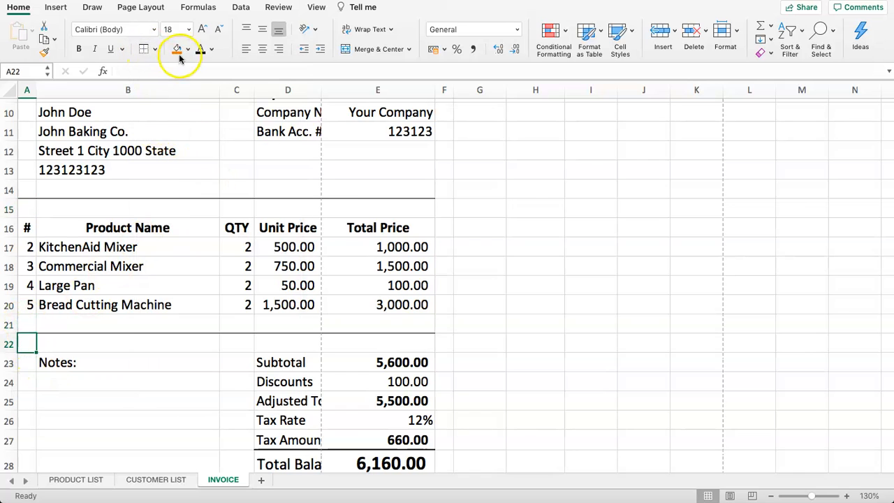
click(174, 326)
click(114, 359)
scroll(166, 342, down, 5)
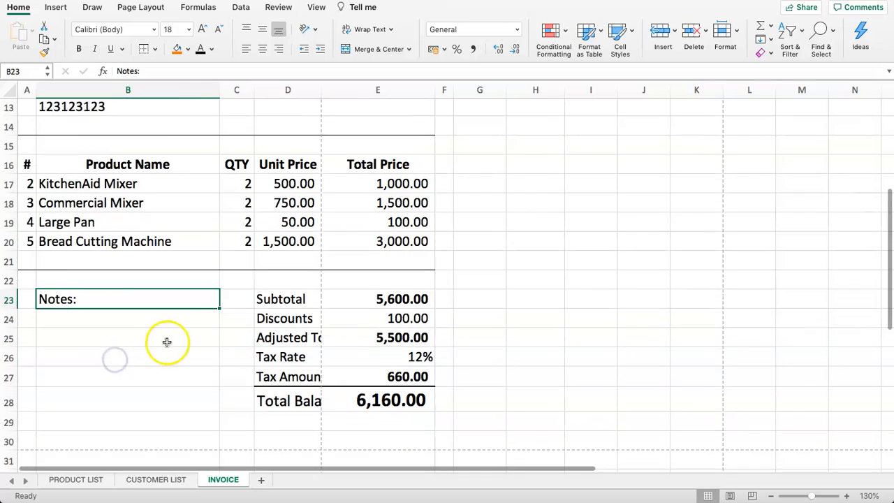
click(281, 306)
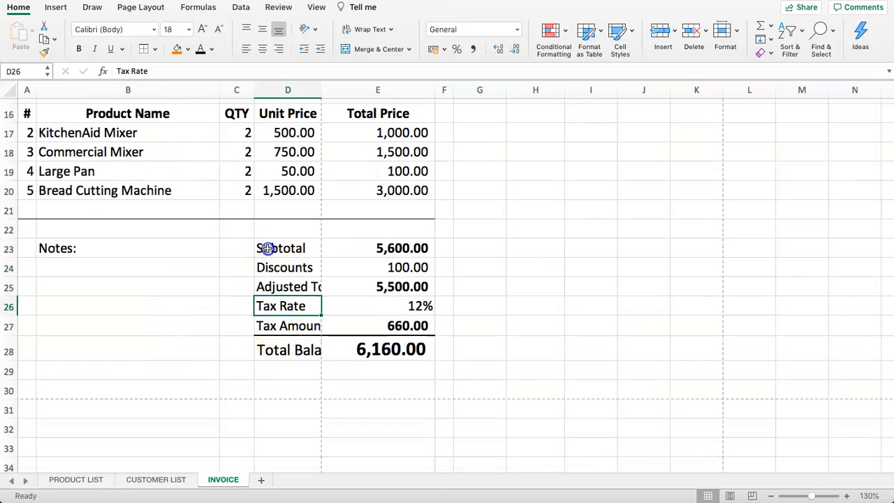
drag(267, 249, 278, 349)
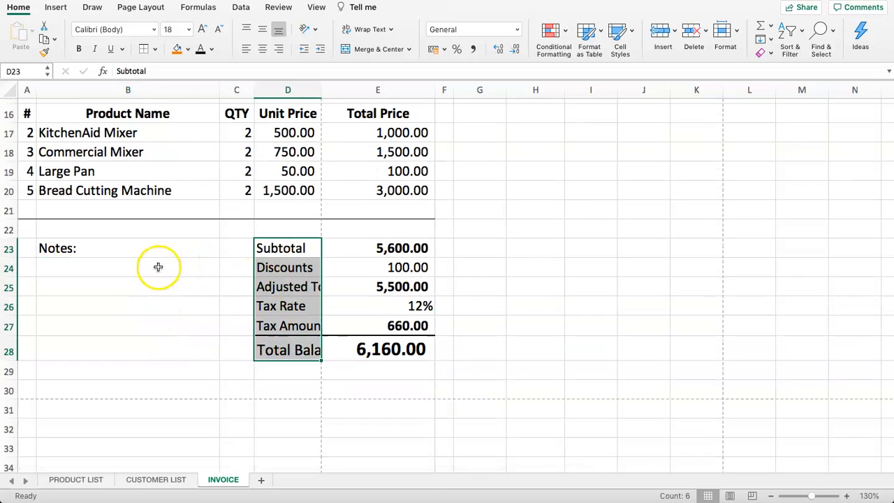
Make column B narrower
scroll(219, 260, up, 10)
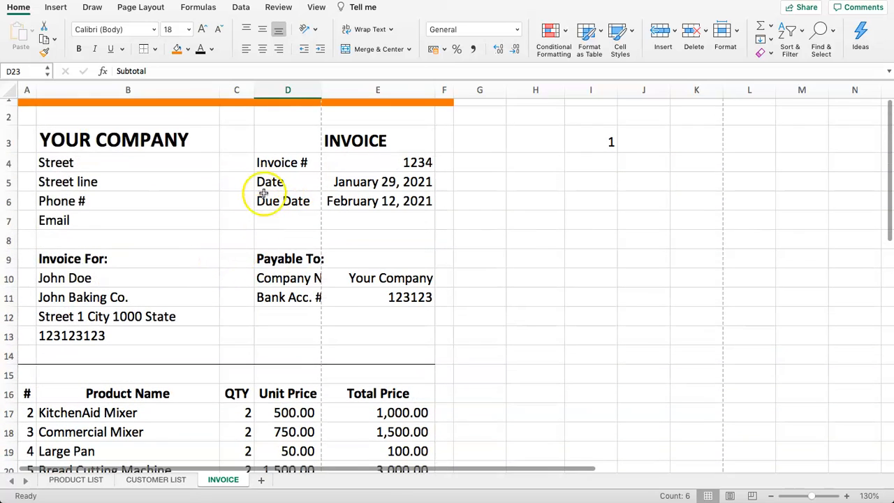
scroll(204, 238, down, 1)
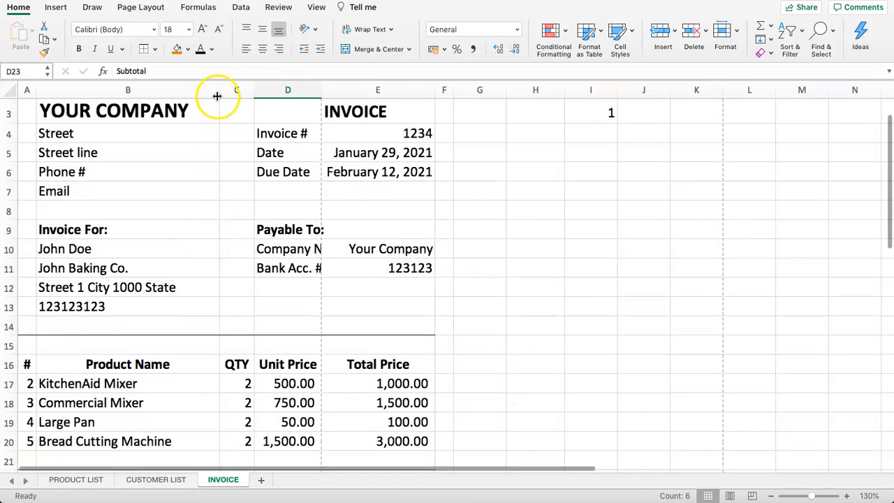
drag(218, 90, 205, 89)
click(244, 235)
click(385, 211)
click(375, 120)
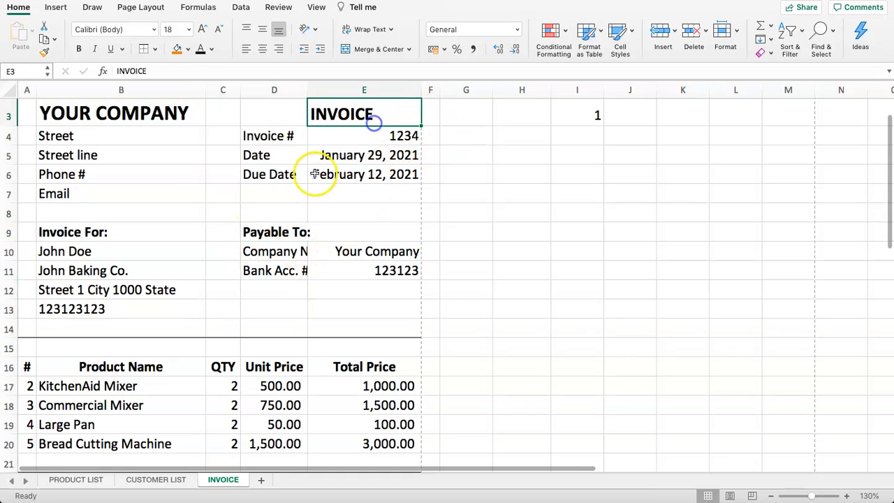
Shrink the invoice number, dates and payment details text to 14 pt
drag(98, 137, 325, 249)
click(306, 231)
click(123, 135)
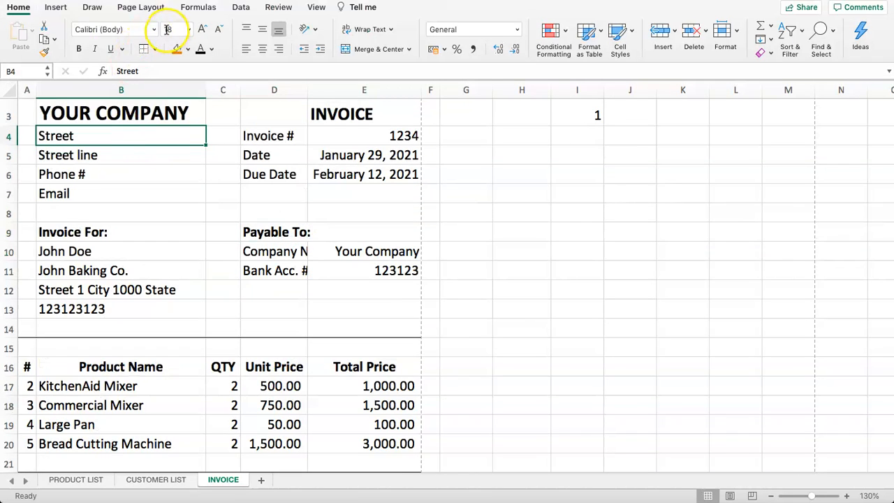
drag(299, 135, 384, 295)
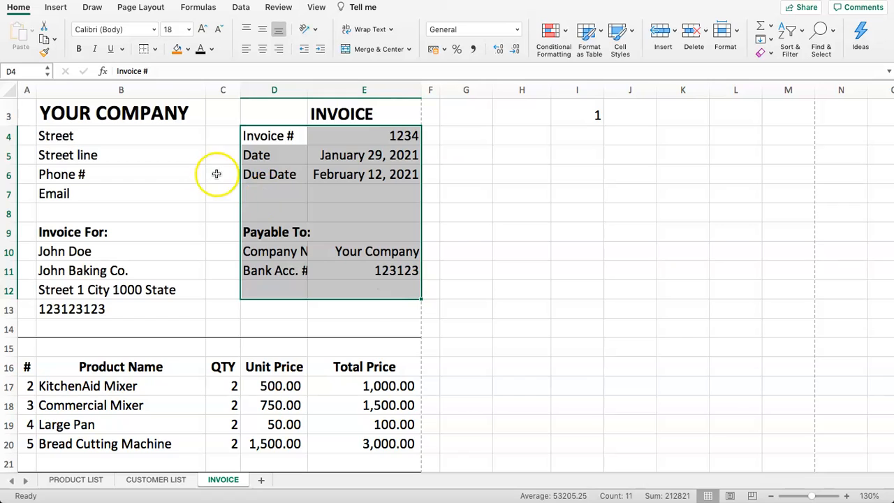
click(217, 31)
click(218, 31)
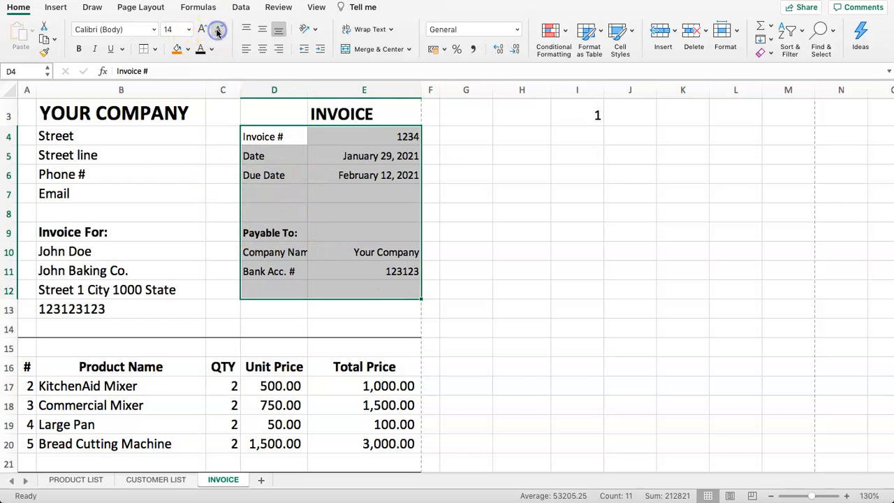
Shrink the address details from Street down to 16 pt
drag(280, 272, 283, 260)
drag(56, 136, 101, 309)
click(217, 31)
Reduce the address details and the whole item table to 14 pt text
click(217, 31)
click(126, 253)
scroll(128, 255, down, 5)
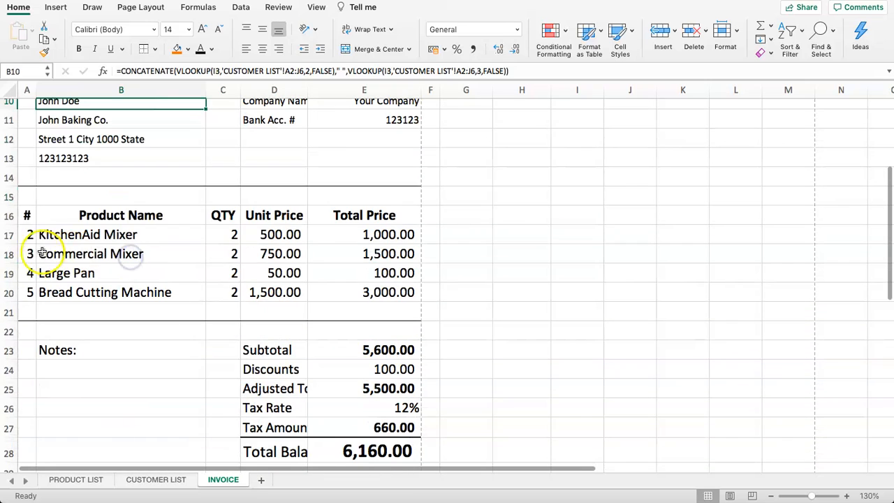
drag(21, 214, 399, 293)
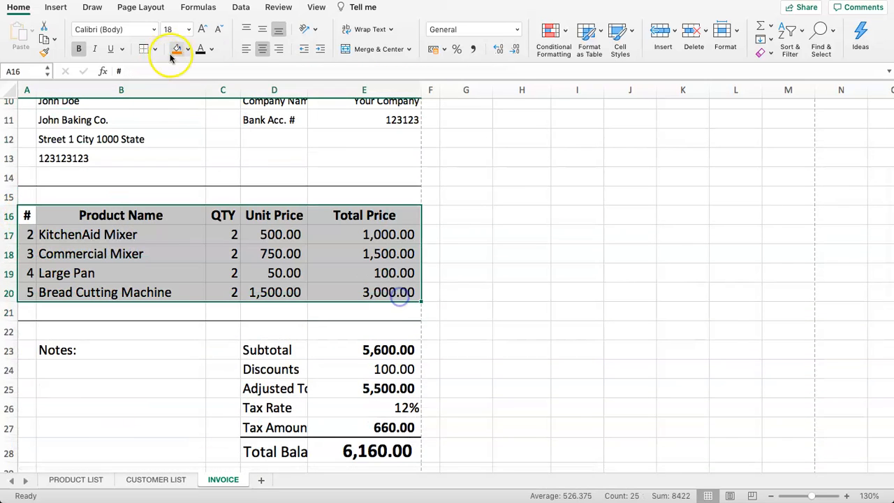
click(218, 32)
click(218, 32)
Enlarge the item table headers Product Name through Total Price to 16 pt
click(161, 237)
drag(180, 215, 343, 214)
click(236, 255)
drag(144, 217, 348, 218)
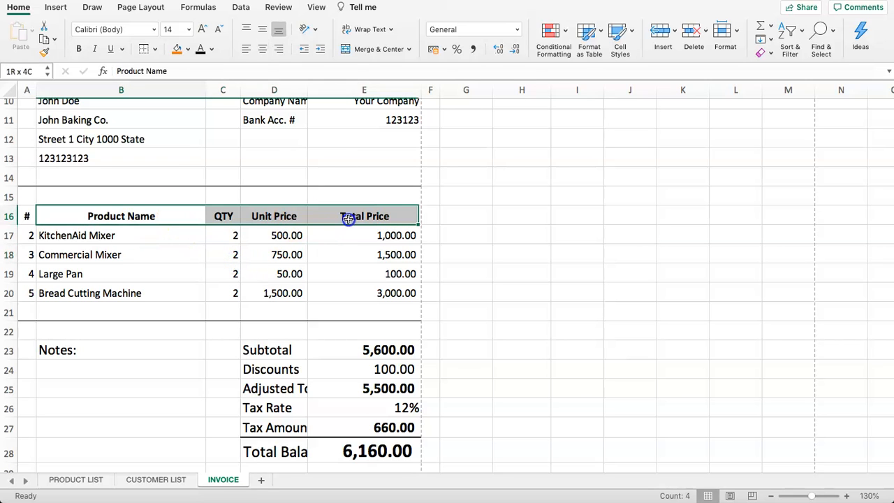
click(202, 29)
Shrink the notes and totals block text by two sizes
click(195, 231)
scroll(185, 252, down, 3)
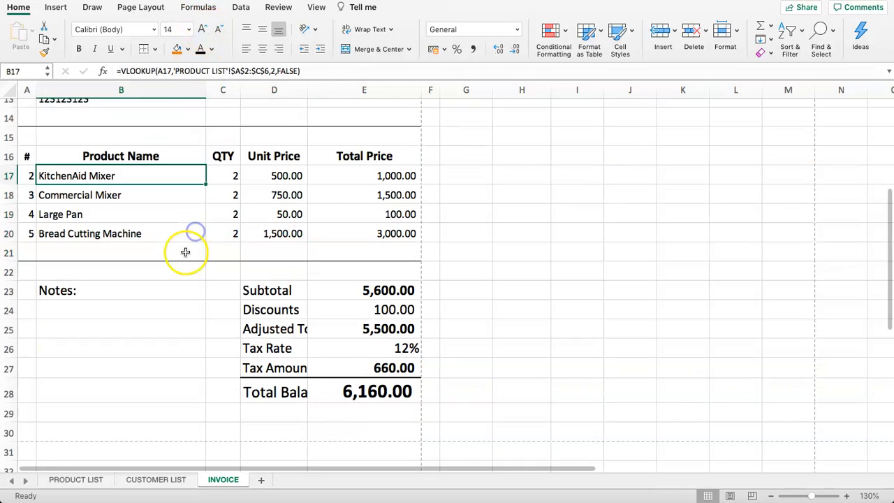
scroll(185, 251, down, 2)
drag(96, 256, 352, 332)
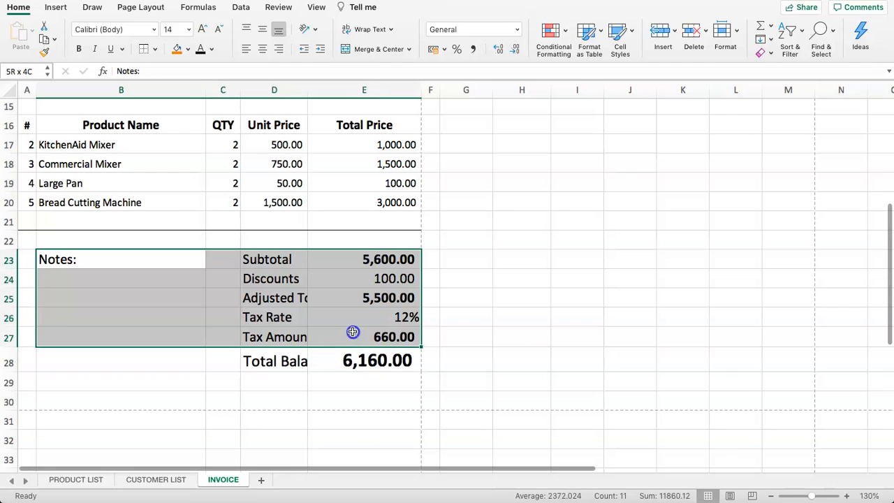
click(218, 31)
click(218, 29)
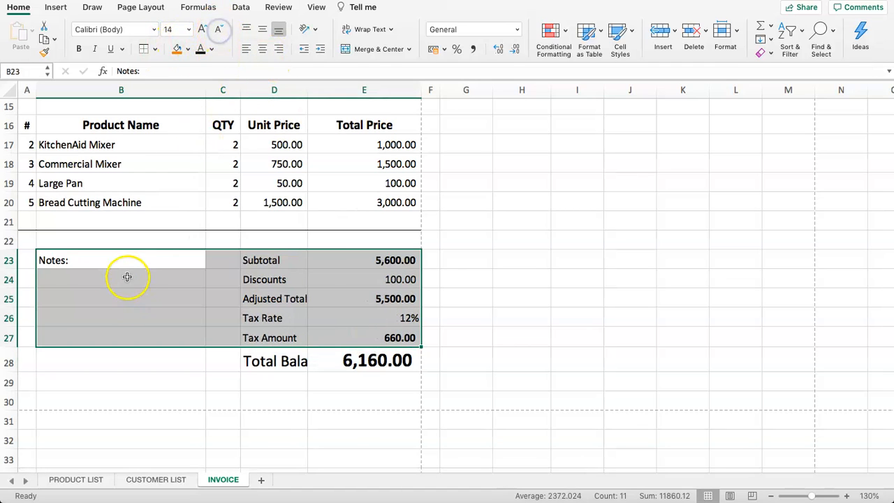
click(128, 318)
Reduce the Total Balance row's text two sizes, past 18 pt
drag(246, 360, 355, 371)
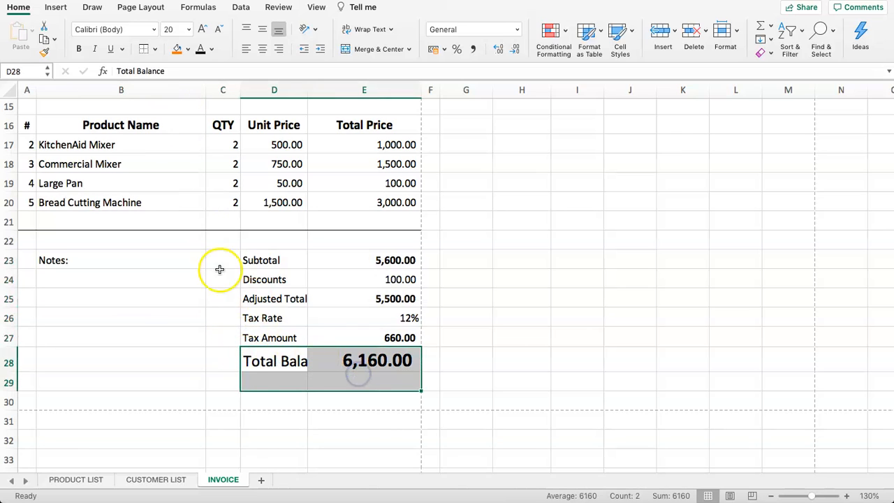
click(253, 380)
drag(259, 361, 355, 361)
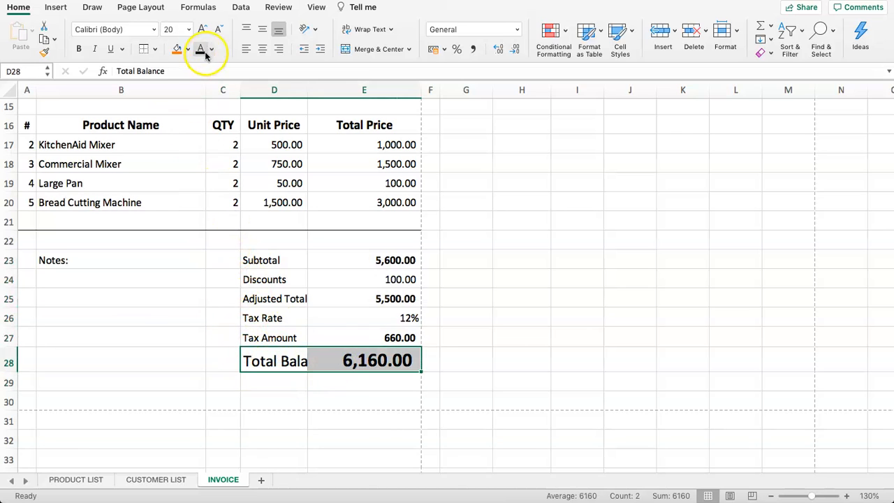
click(217, 31)
click(217, 31)
click(140, 299)
click(193, 356)
click(277, 358)
drag(274, 262, 295, 356)
scroll(290, 169, up, 6)
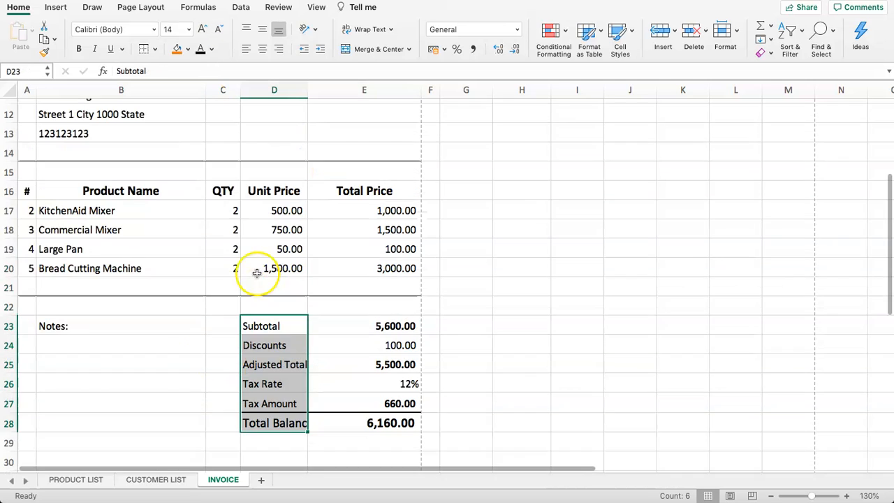
Shrink YOUR COMPANY to 20 pt and narrow column B to fit it
scroll(186, 139, up, 1)
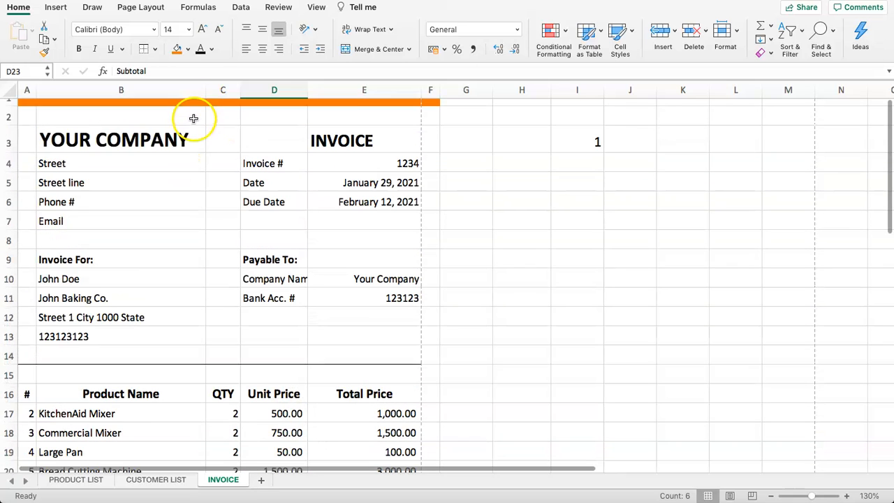
click(151, 148)
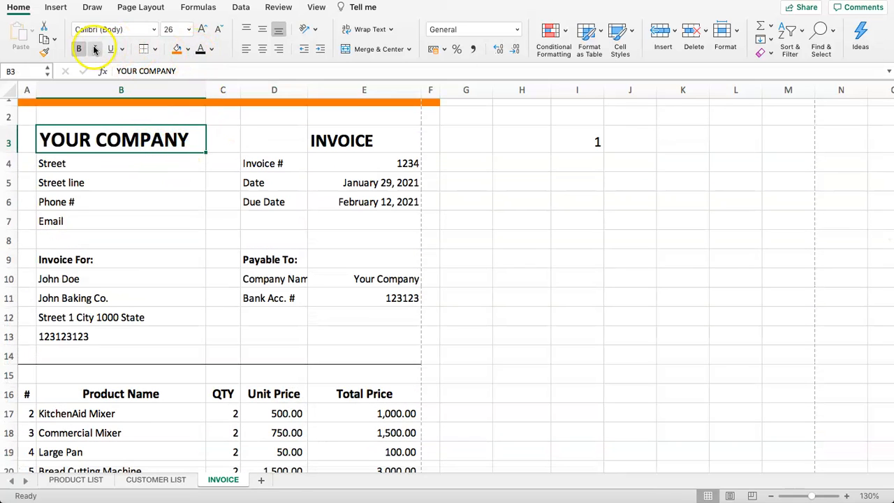
click(217, 29)
click(217, 30)
click(217, 30)
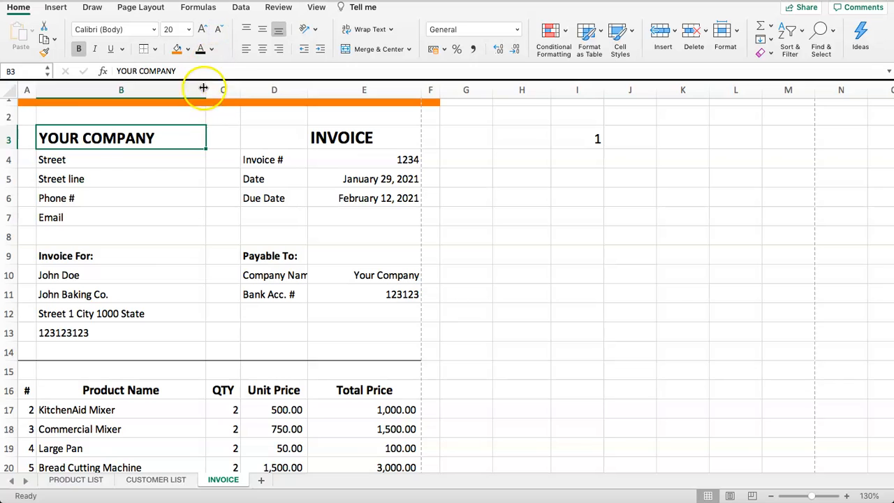
drag(202, 89, 165, 102)
Widen column D so Total Balance fits
scroll(153, 203, down, 2)
scroll(140, 193, up, 2)
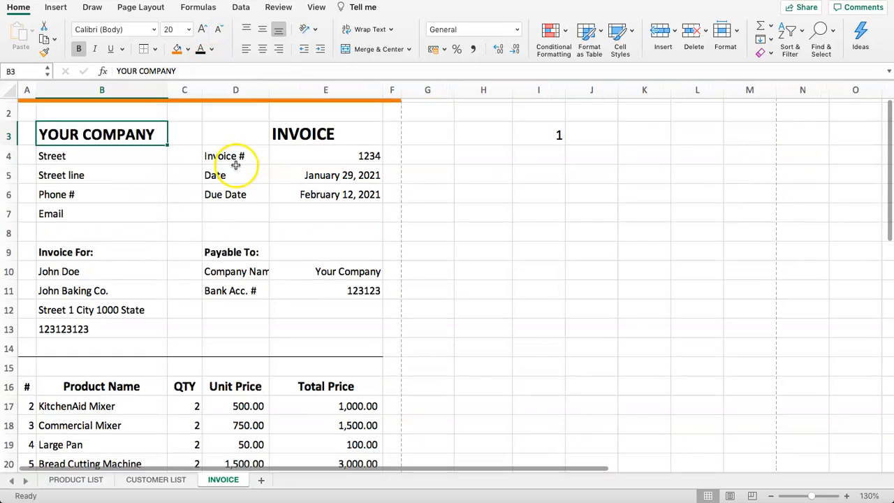
click(175, 146)
scroll(226, 153, down, 6)
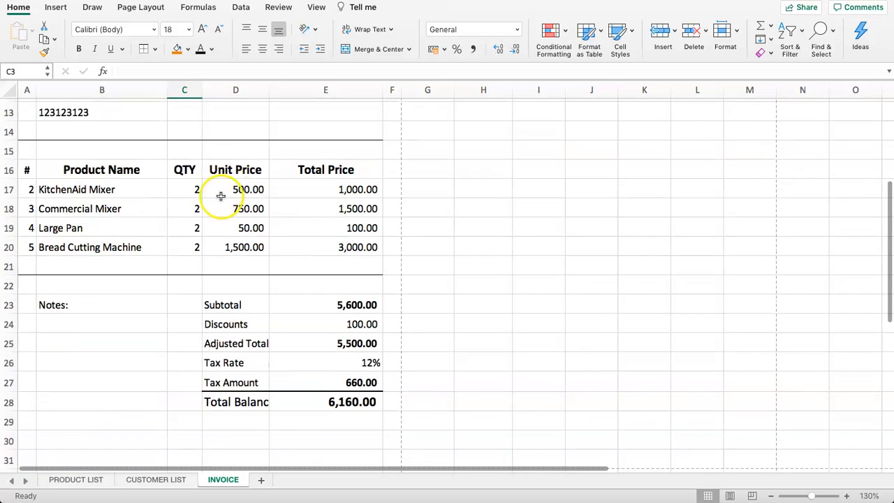
drag(272, 93, 279, 91)
Add top borders to F22 and F15, extending both dividers into column F
click(329, 264)
click(389, 240)
click(403, 336)
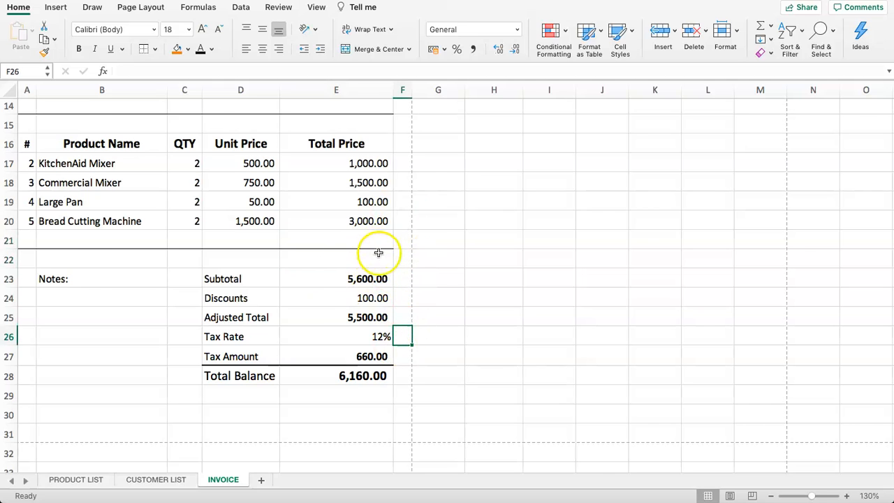
scroll(378, 252, up, 2)
click(398, 310)
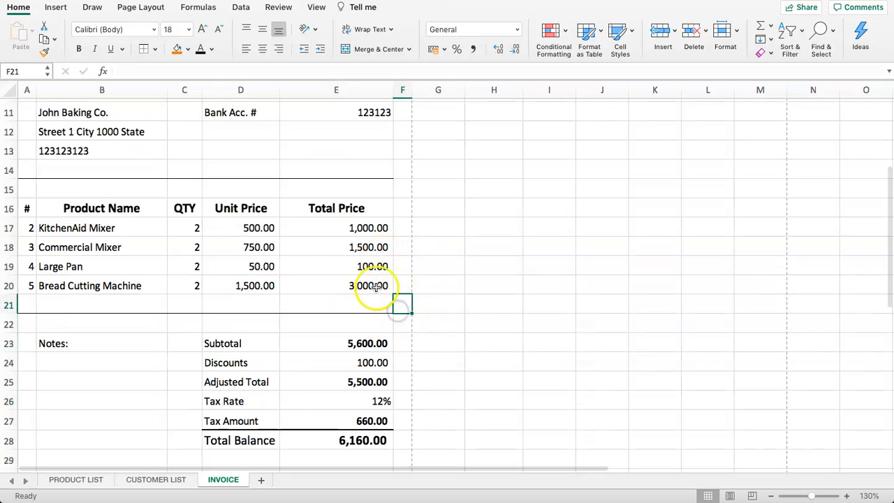
click(403, 325)
click(147, 51)
click(399, 189)
click(146, 50)
click(308, 225)
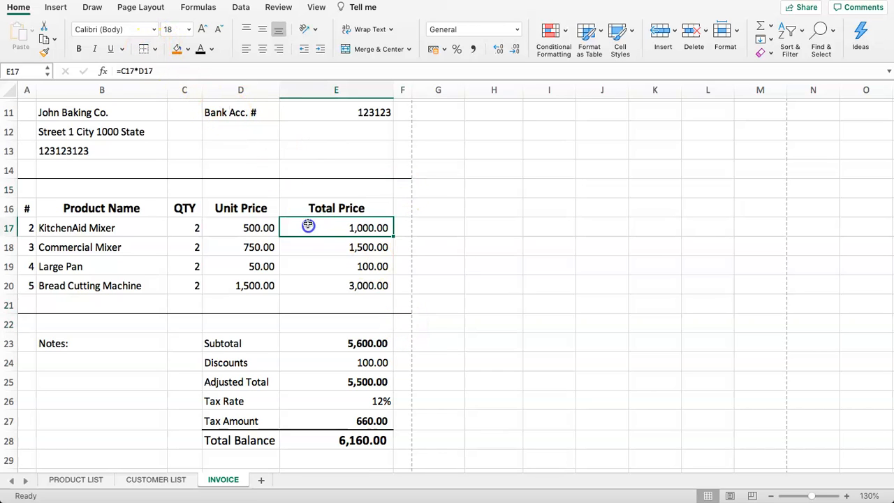
scroll(308, 230, up, 5)
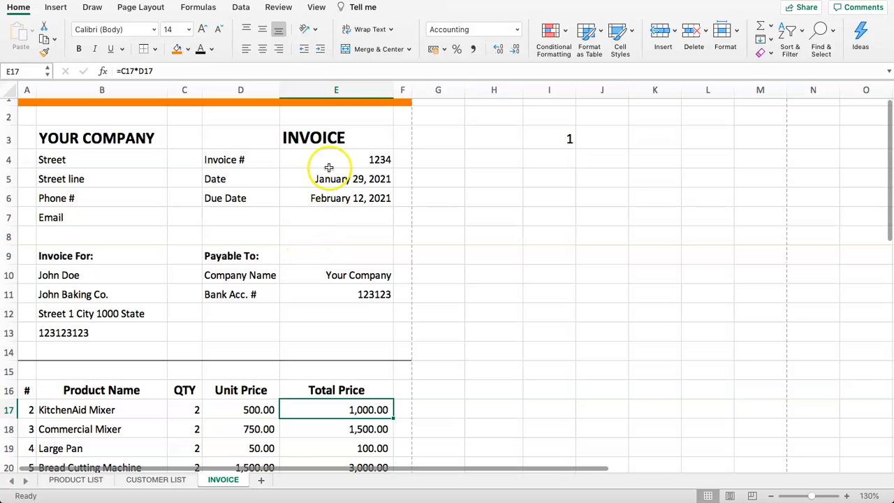
drag(32, 118, 349, 319)
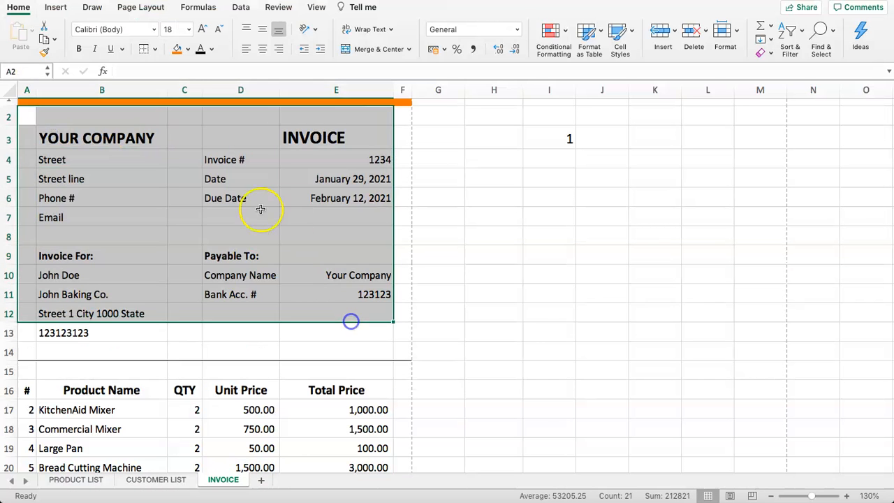
Collapse and restore the ribbon, then look over the Page Layout Print Area options
click(245, 215)
click(179, 148)
click(98, 141)
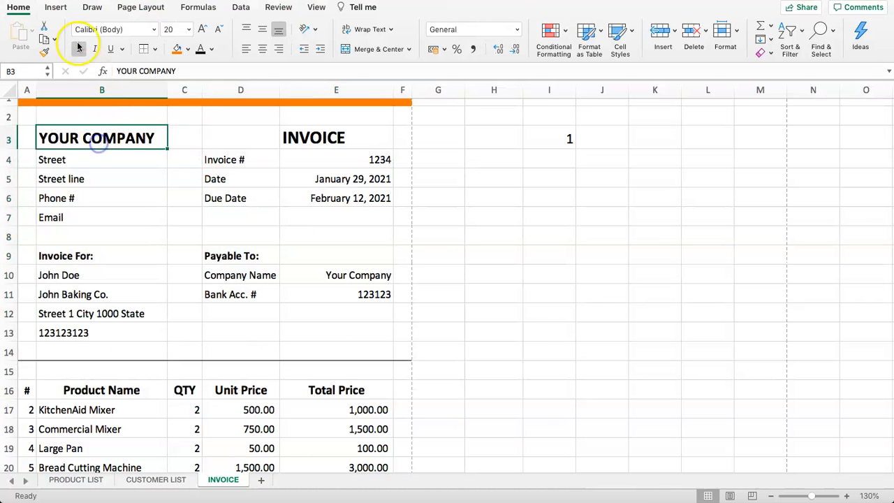
click(21, 7)
click(19, 7)
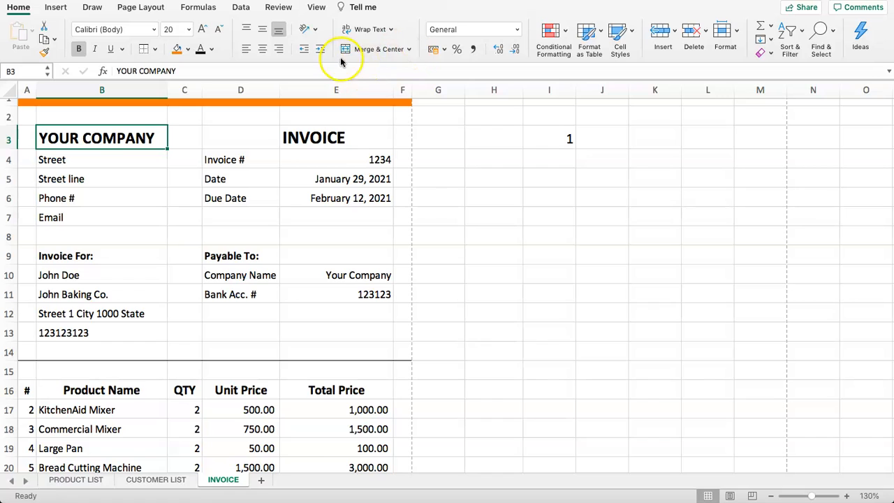
click(138, 10)
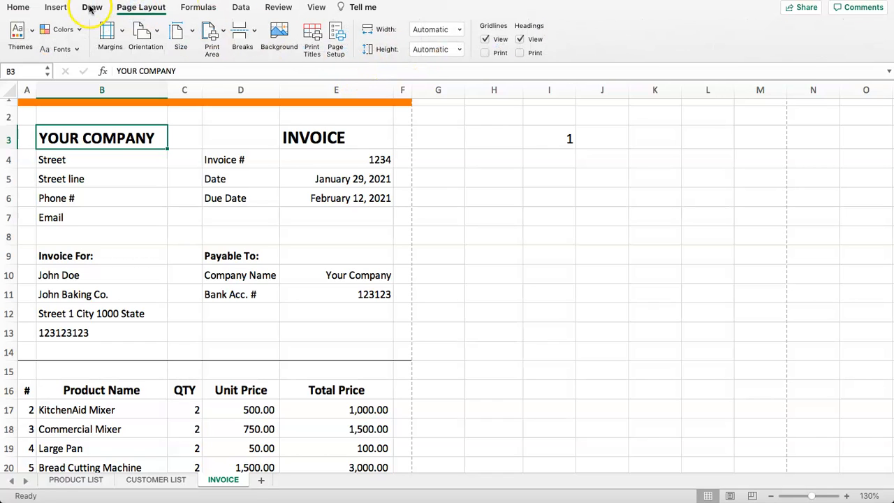
click(210, 34)
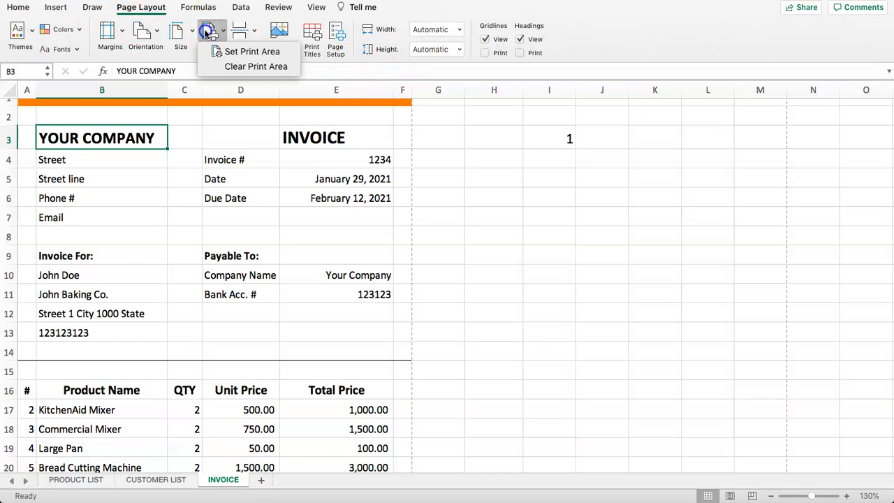
click(206, 32)
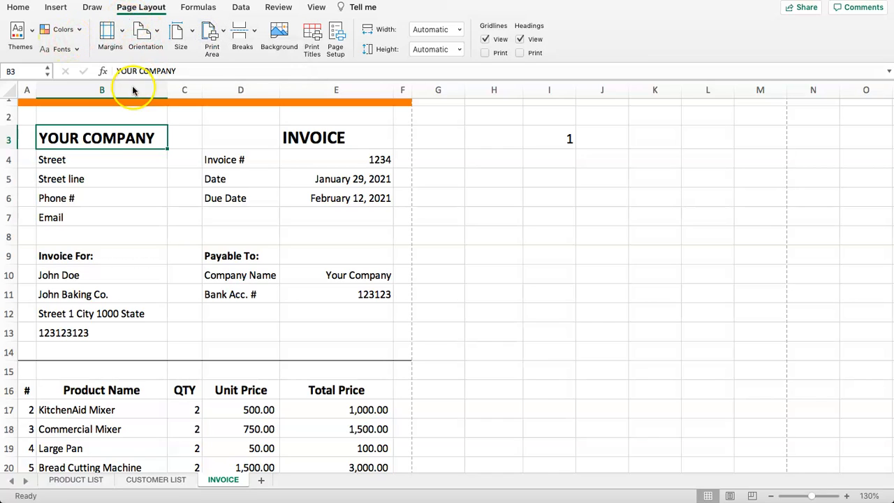
Preview the two-page printout without printing, then switch to Page Layout view
key(super+p)
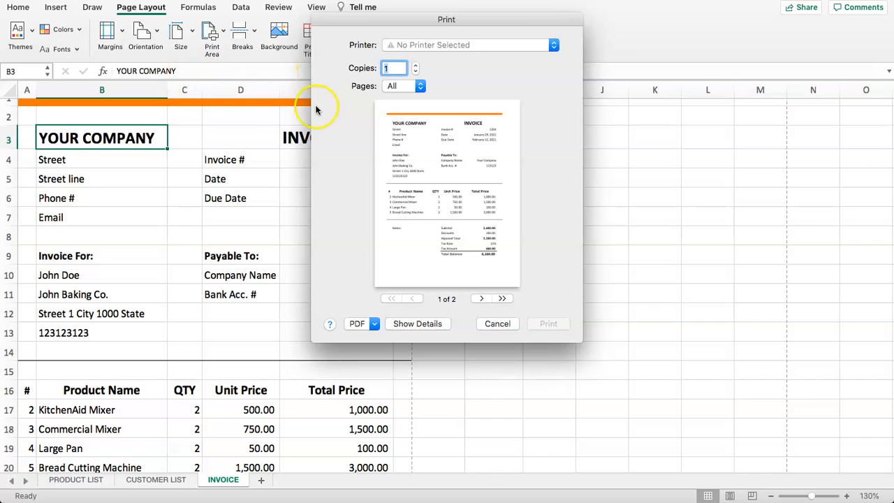
click(489, 323)
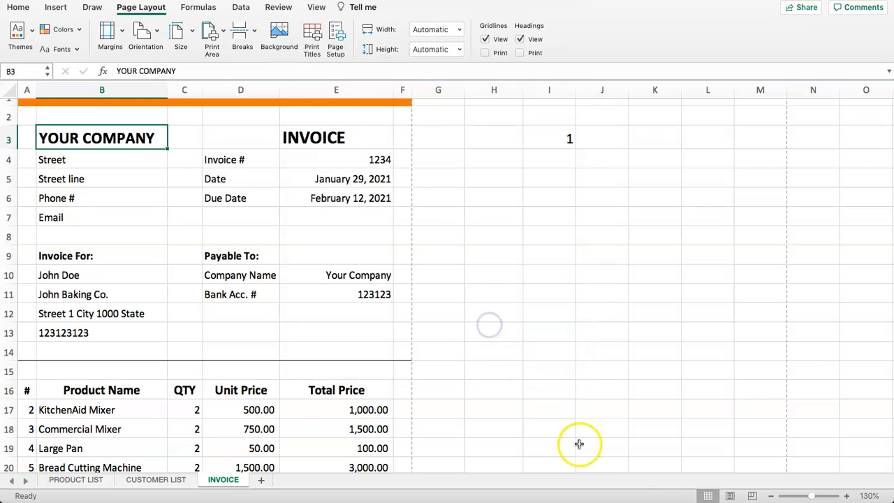
click(732, 497)
Review both pages in Page Layout view, select the stray 1 in I3, and switch to Normal view
scroll(442, 409, down, 10)
scroll(389, 373, up, 5)
scroll(379, 357, down, 8)
scroll(340, 320, up, 10)
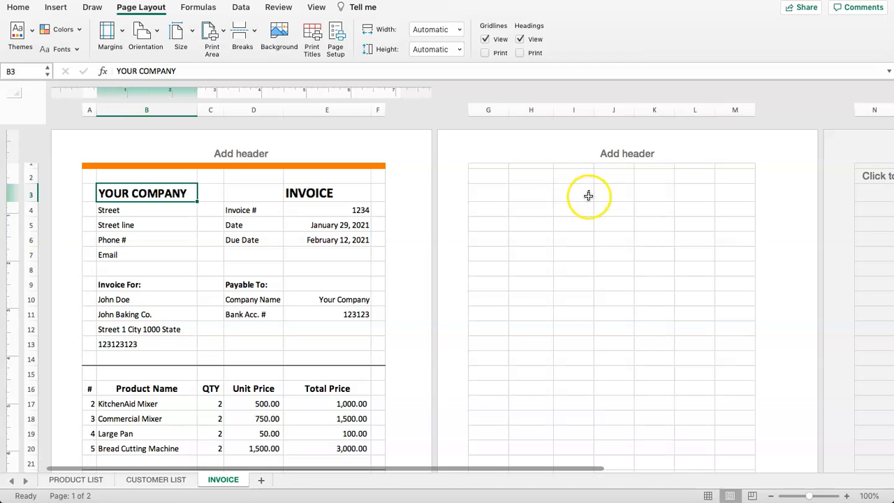
click(592, 195)
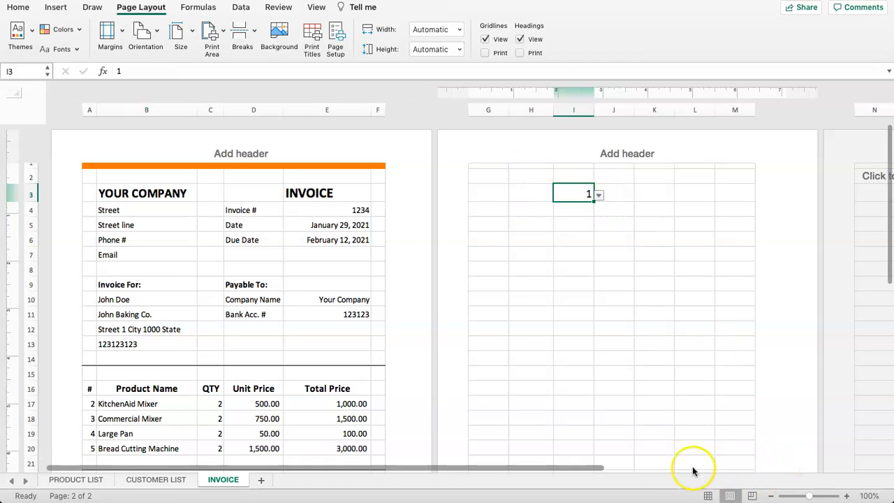
click(708, 495)
Inspect the cells around the stray 1 in I3, then cell C10 and the Street cell B4
click(589, 194)
drag(553, 147, 628, 161)
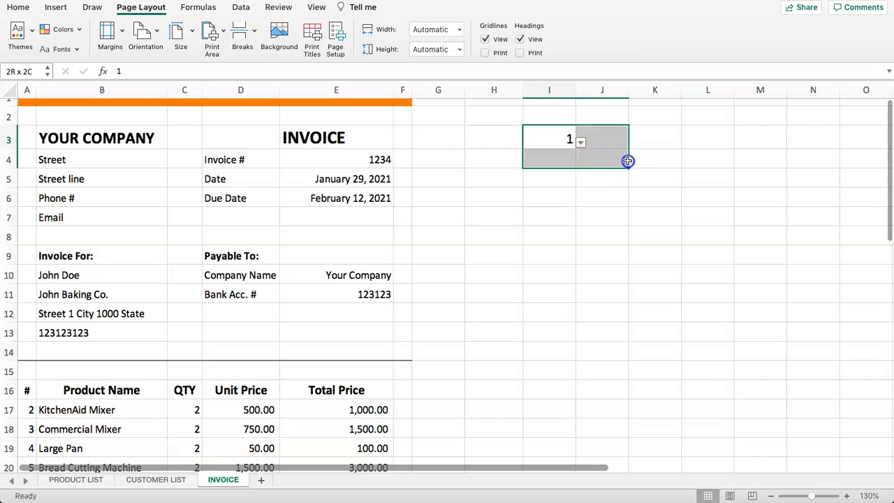
click(551, 147)
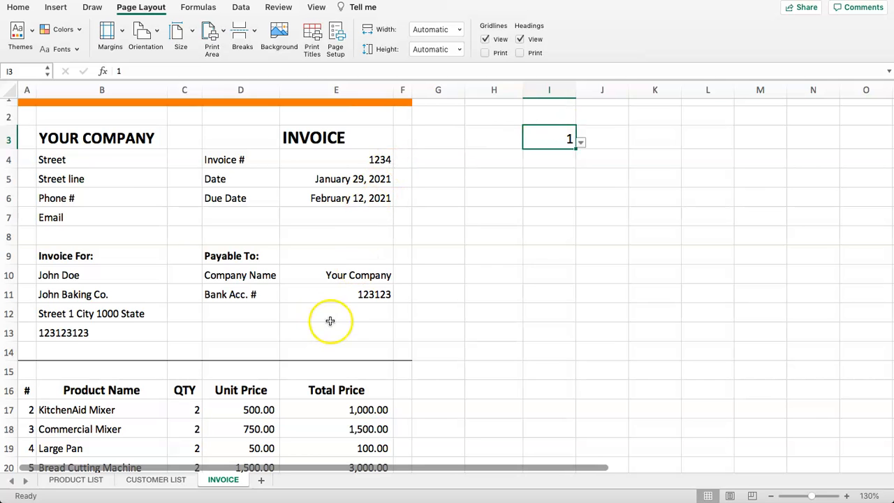
click(195, 270)
click(131, 162)
Scroll down to check a block of cells lower on the sheet, then reselect I3 holding the 1
scroll(152, 256, down, 5)
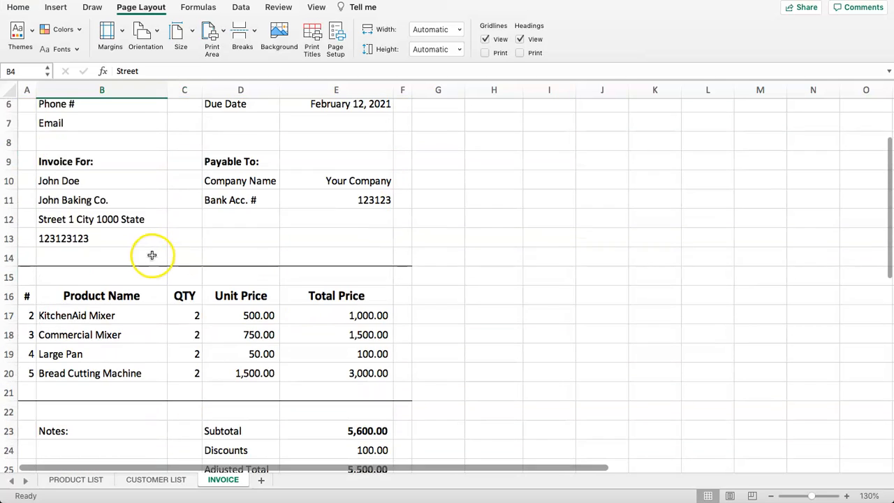
scroll(32, 216, down, 5)
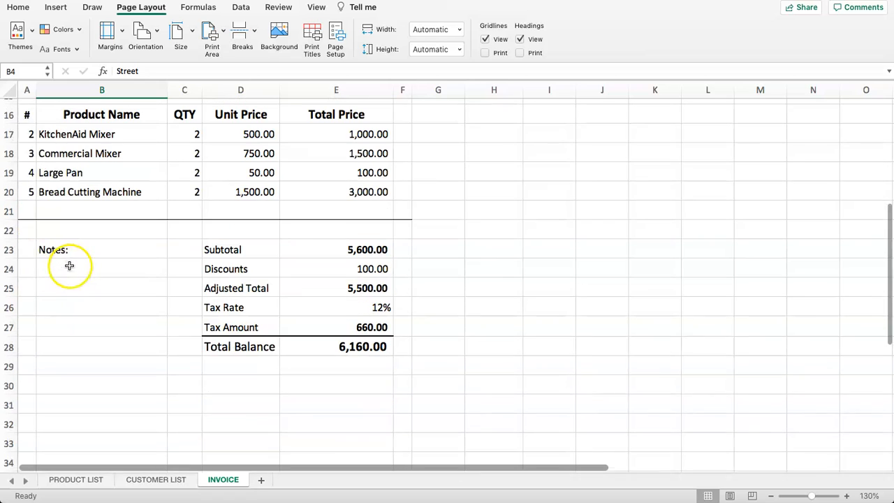
drag(140, 252, 360, 341)
scroll(282, 318, up, 7)
scroll(281, 318, up, 7)
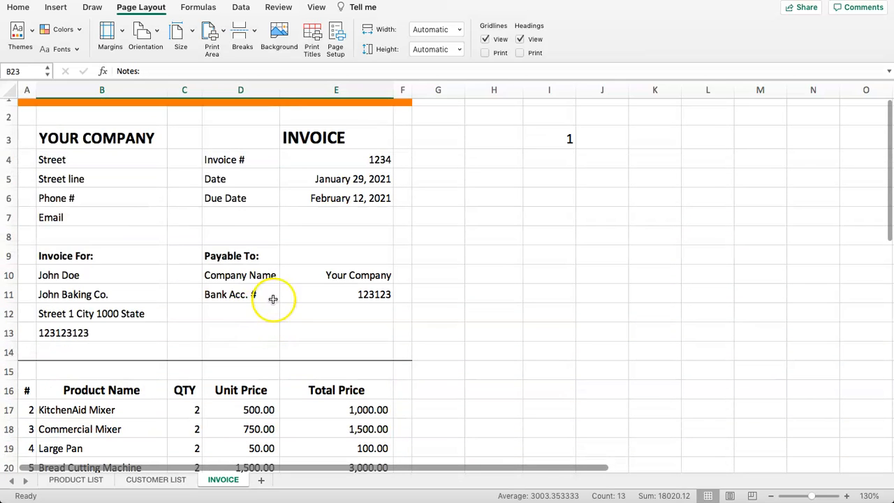
click(555, 138)
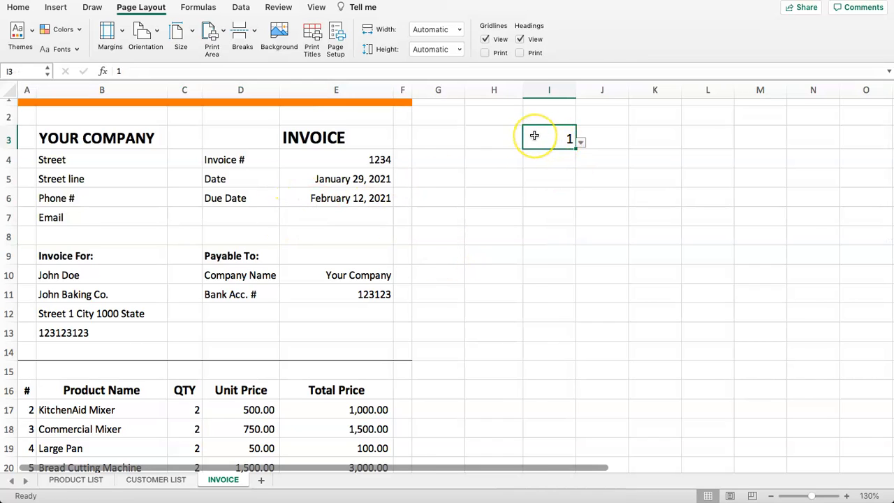
Select the company address lines B4 to B7, then clear the selection
drag(88, 161, 89, 220)
drag(82, 140, 132, 214)
click(120, 169)
drag(108, 154, 116, 220)
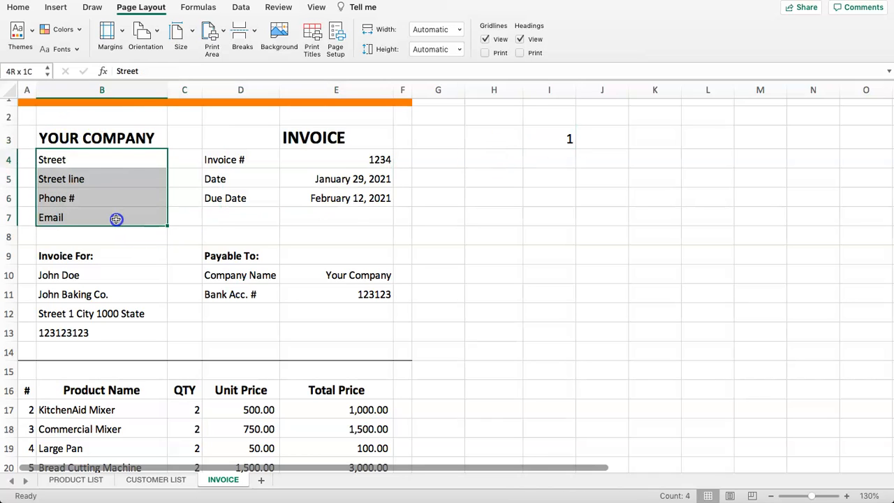
click(532, 152)
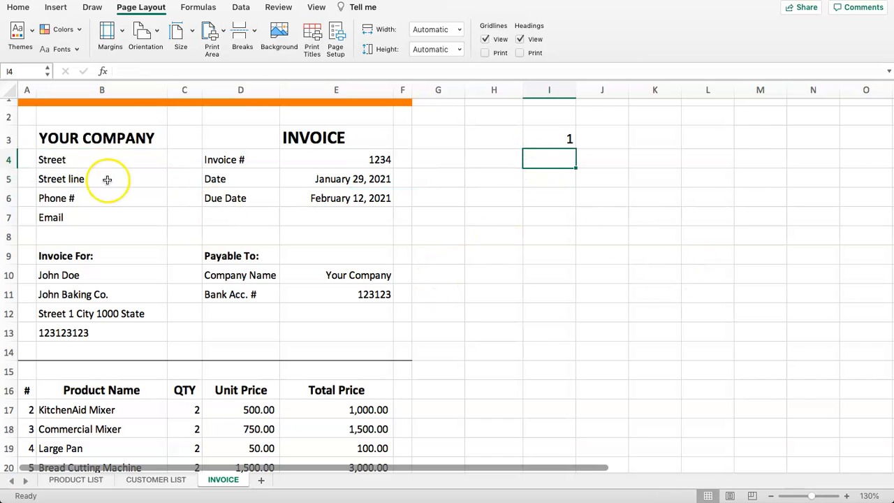